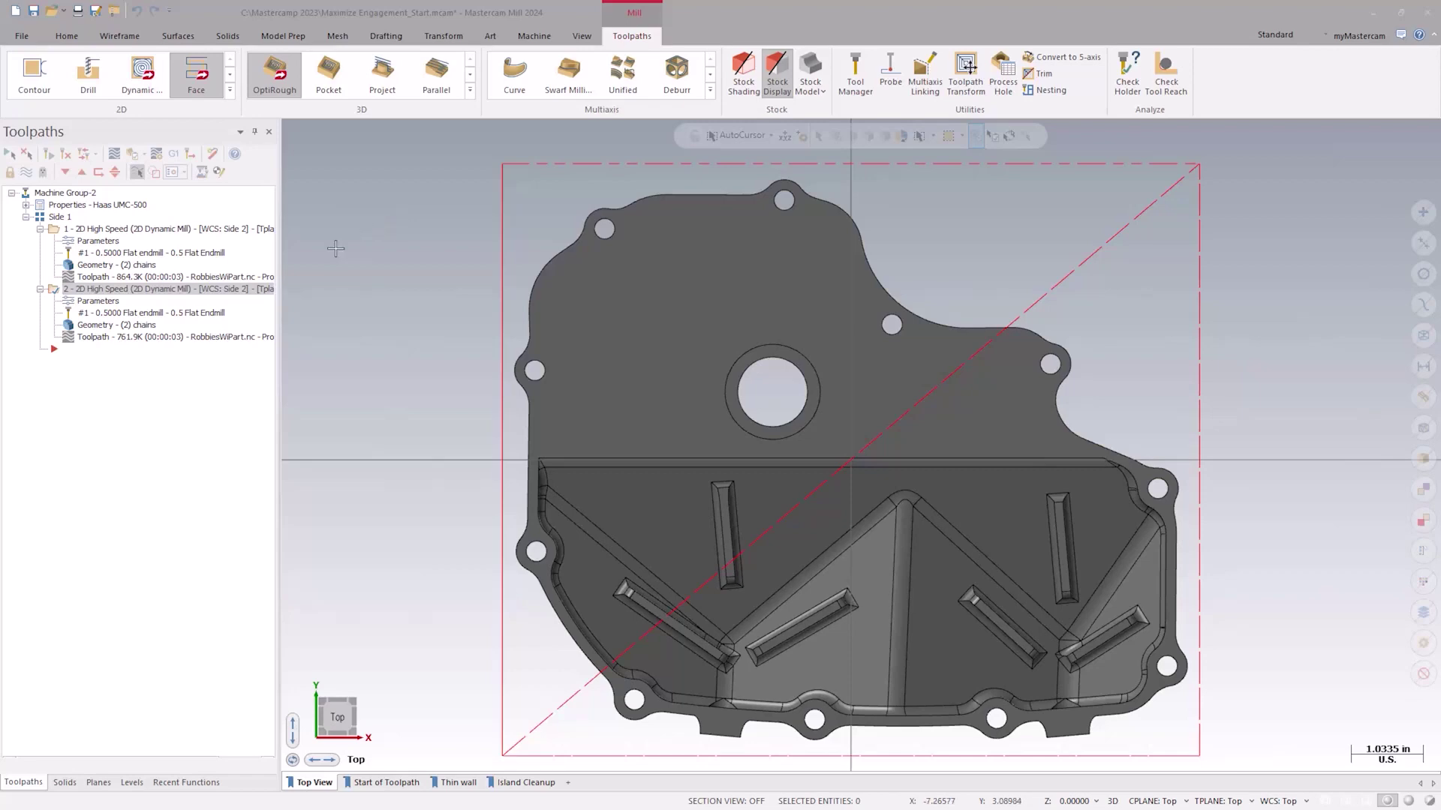
Open operation 2's cut parameters, showing Maximize engagement on with 25% stepover
left_click(93, 312)
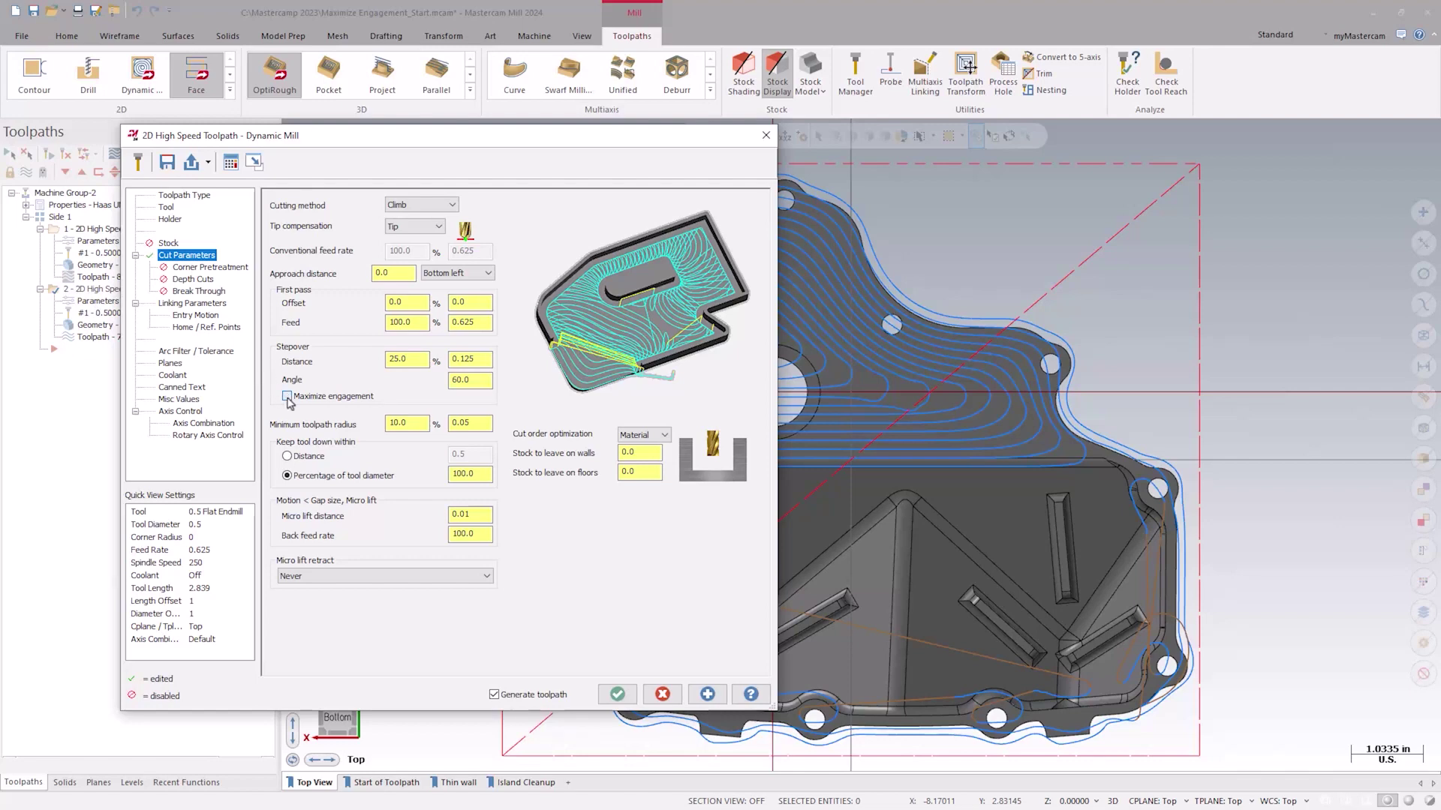
Cancel the 2D High Speed Toolpath dialog and hide all toolpath lines
left_click(662, 694)
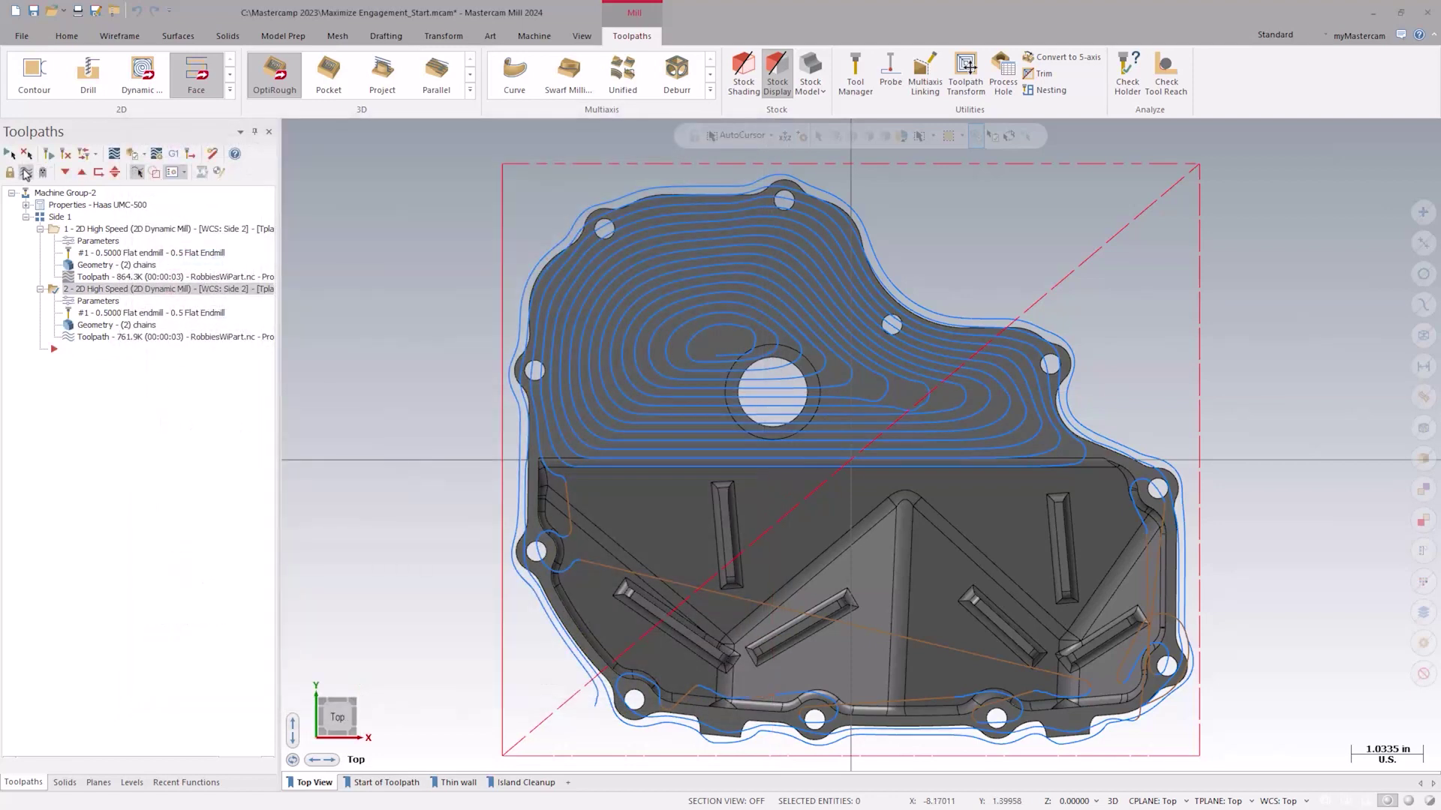
left_click(25, 172)
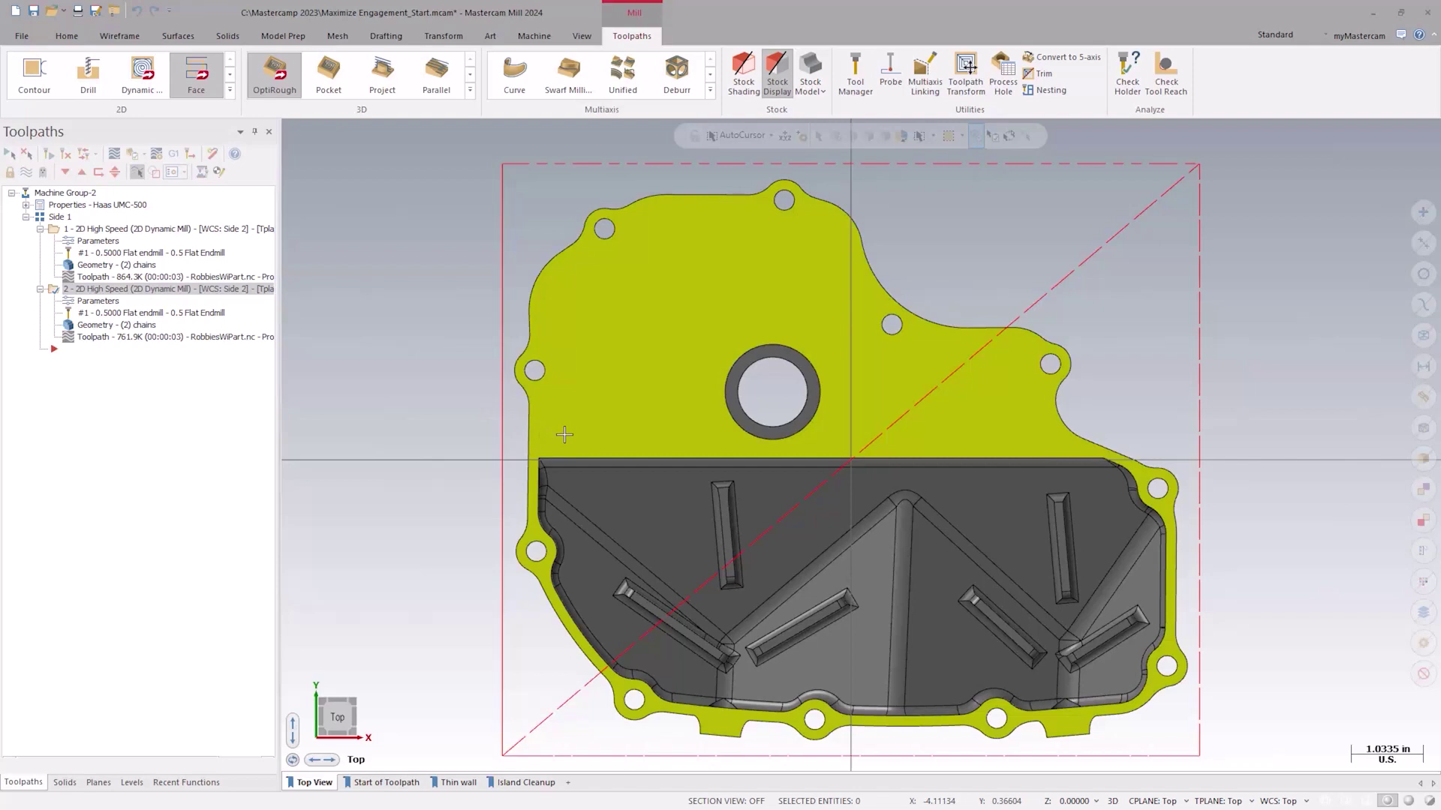
Orbit the part into a tilted 3D view, then return to Top view
middle_click_drag(563, 434, 360, 668)
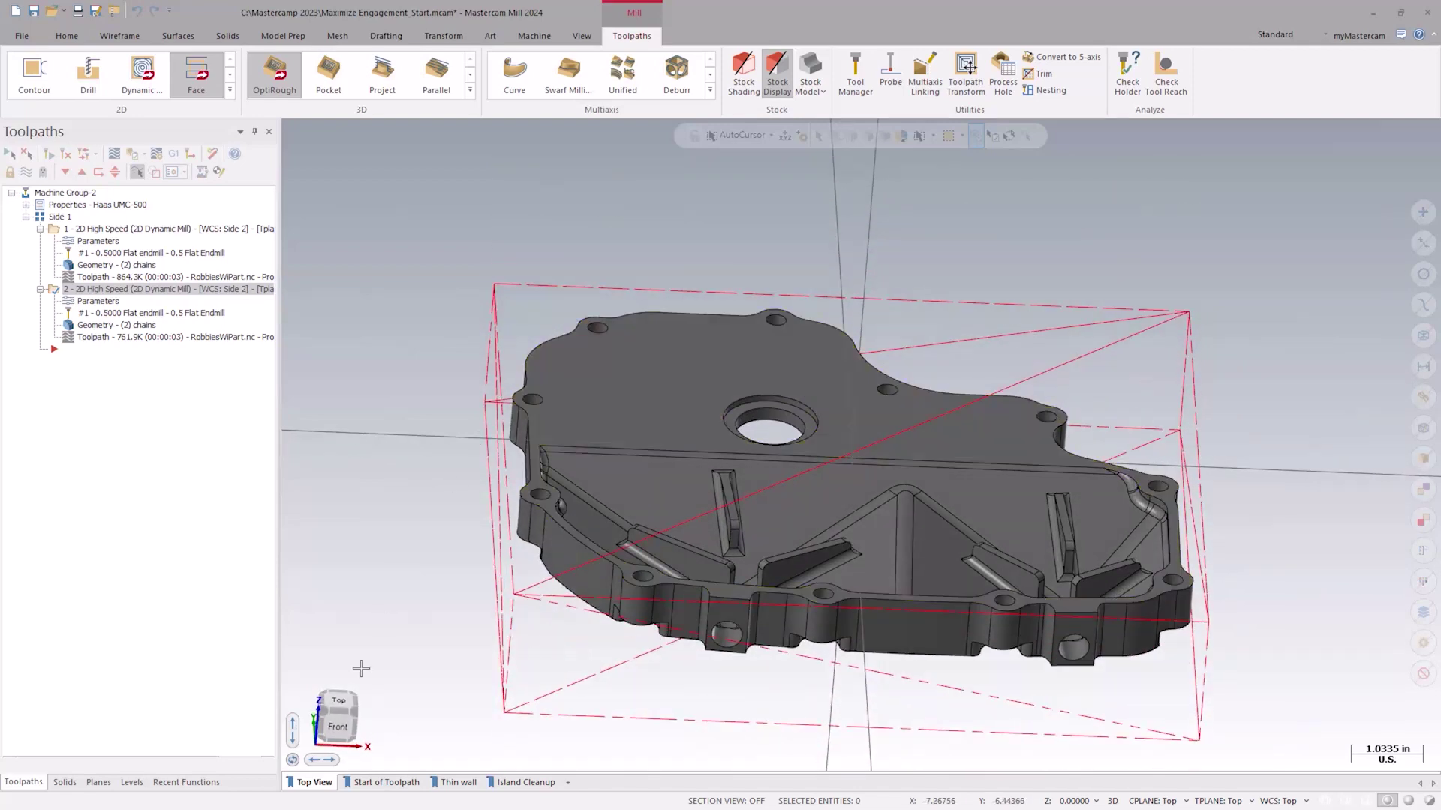
left_click(312, 785)
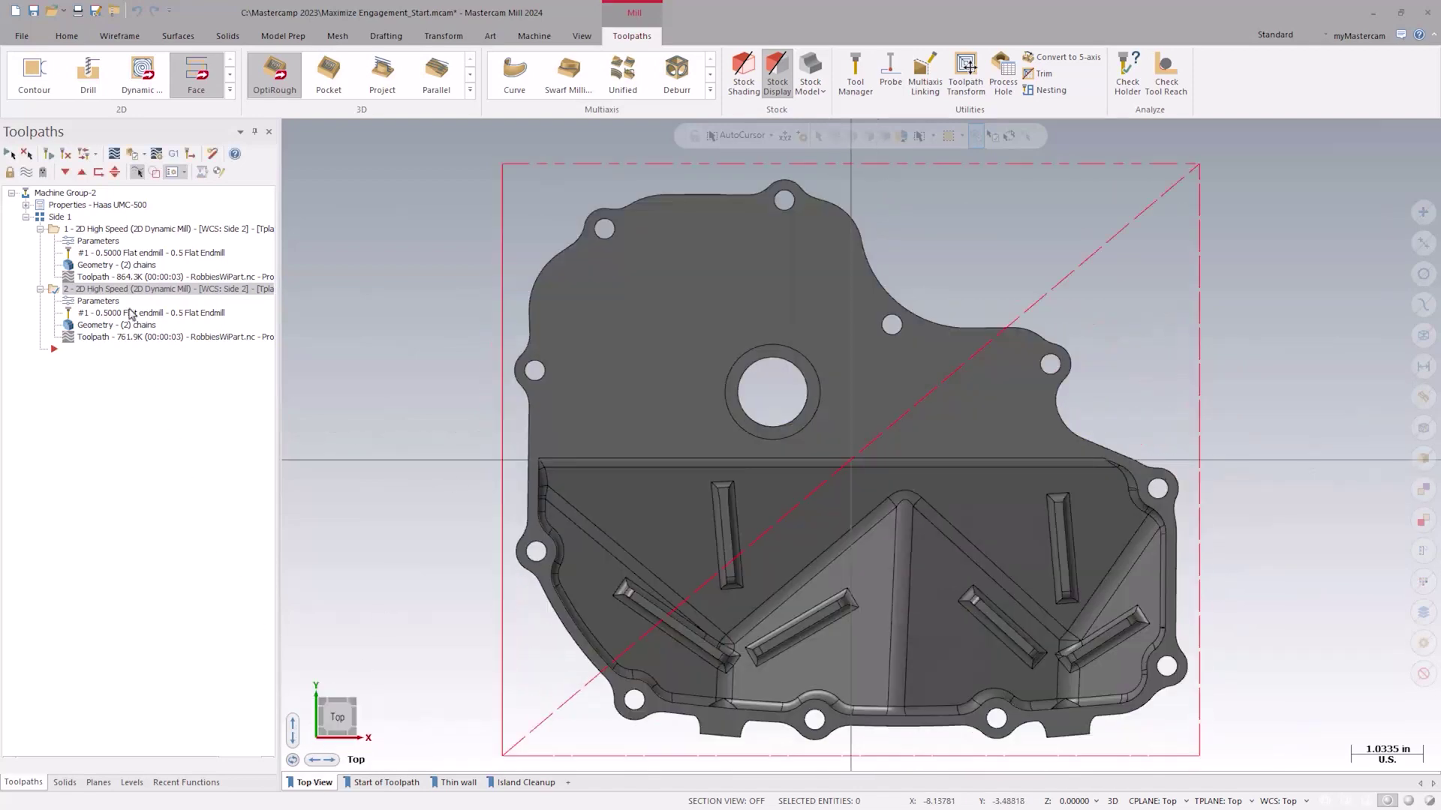
Alternate between operation 1 and 2 toolpaths twice, then show the Start of Toolpath view
left_click(97, 230)
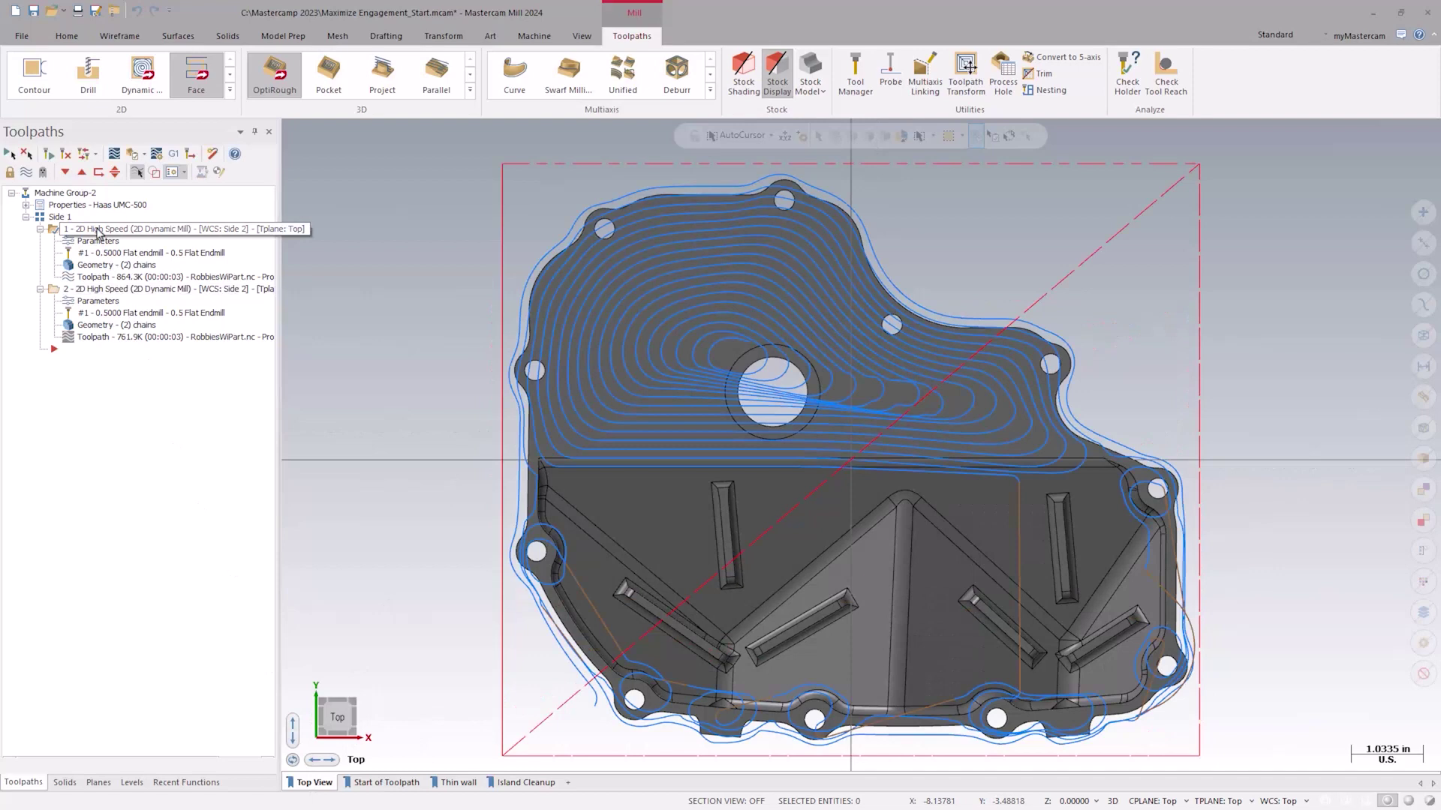
left_click(112, 291)
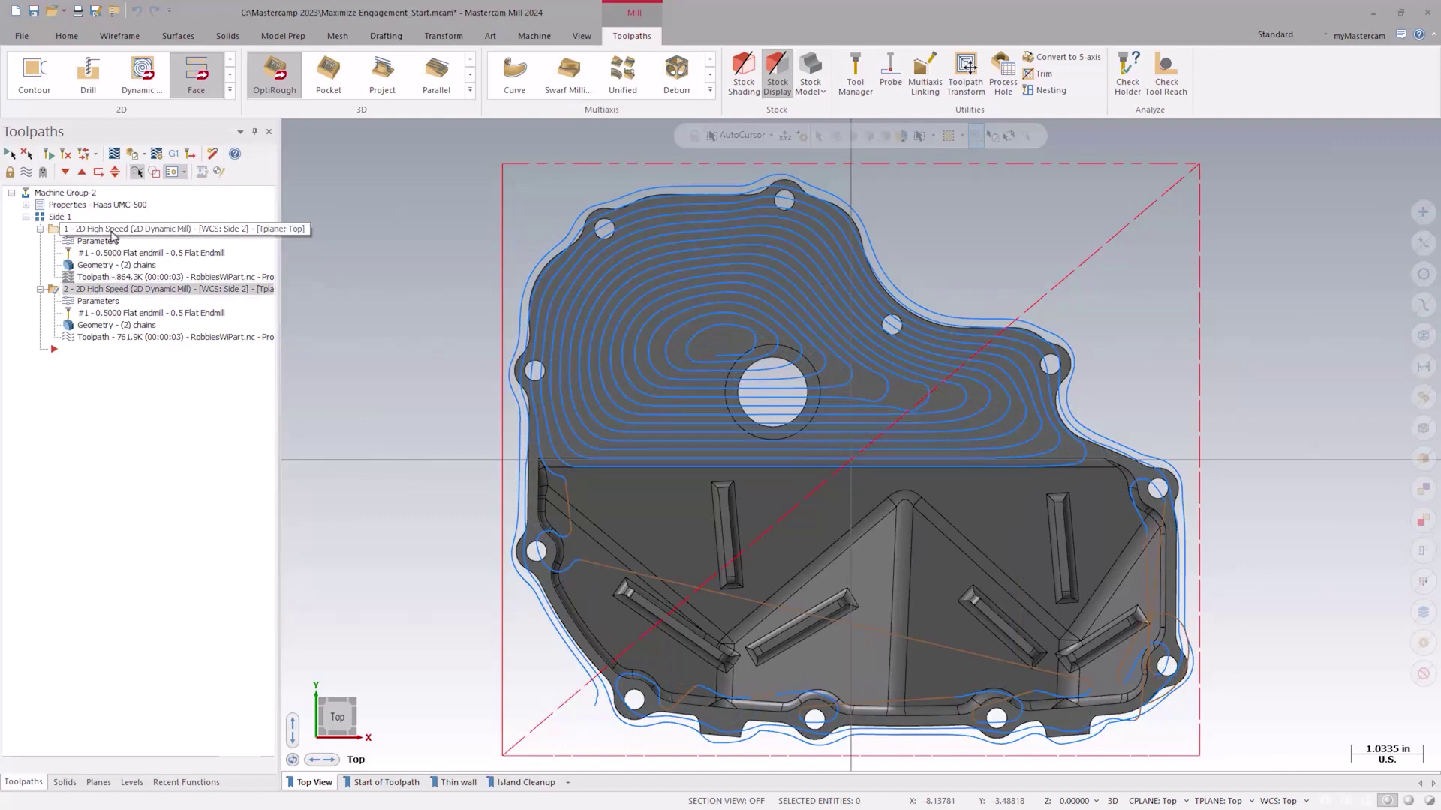
left_click(113, 230)
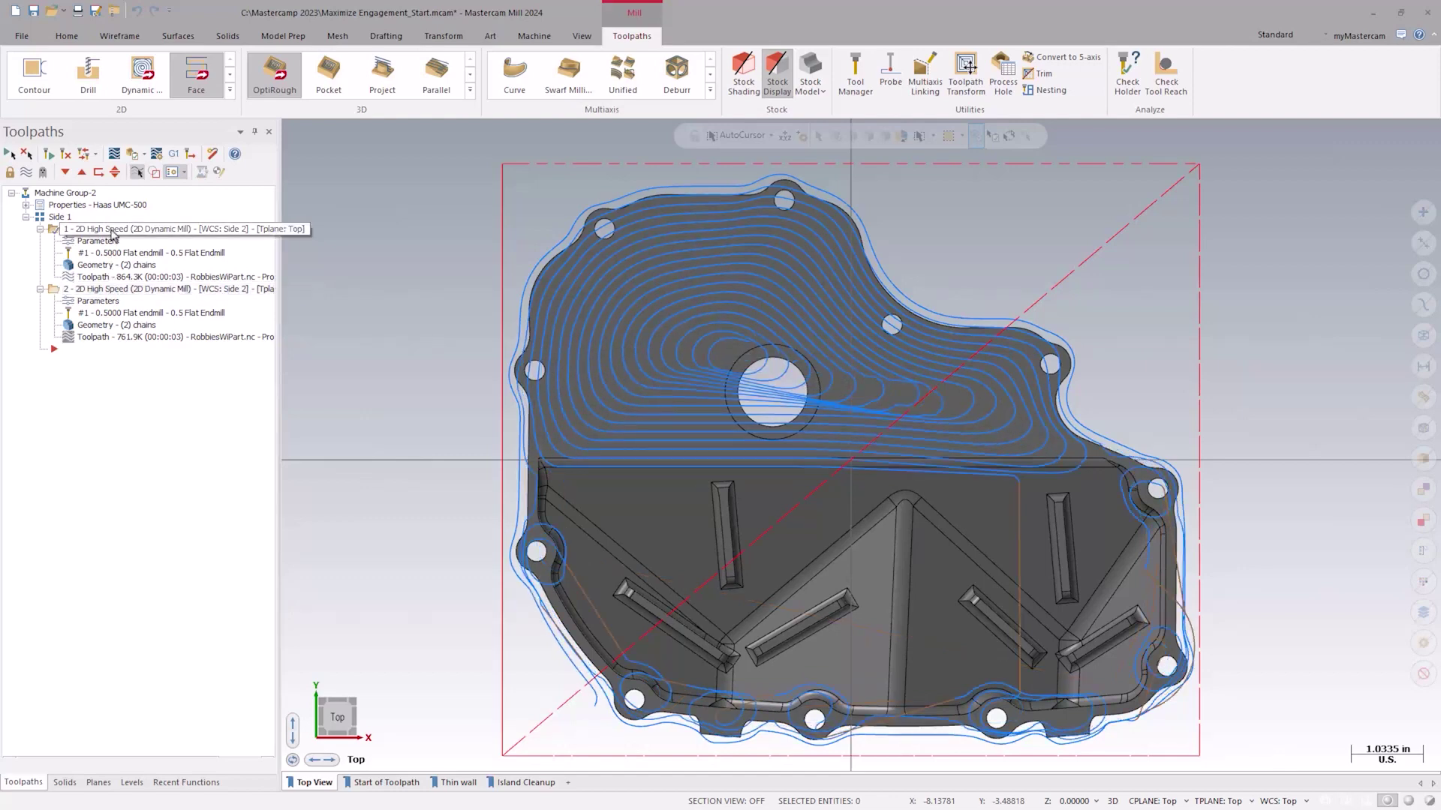
left_click(112, 290)
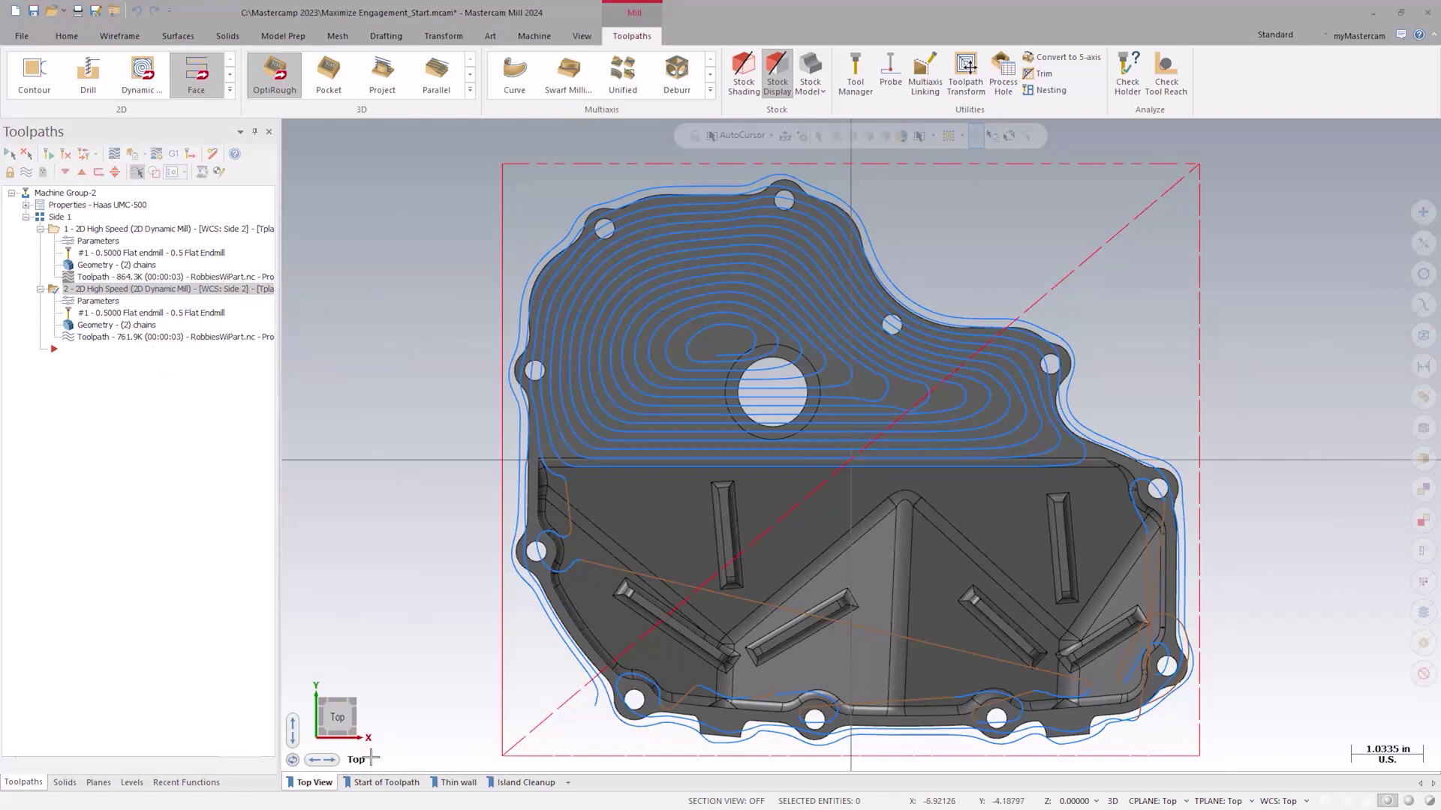
left_click(383, 783)
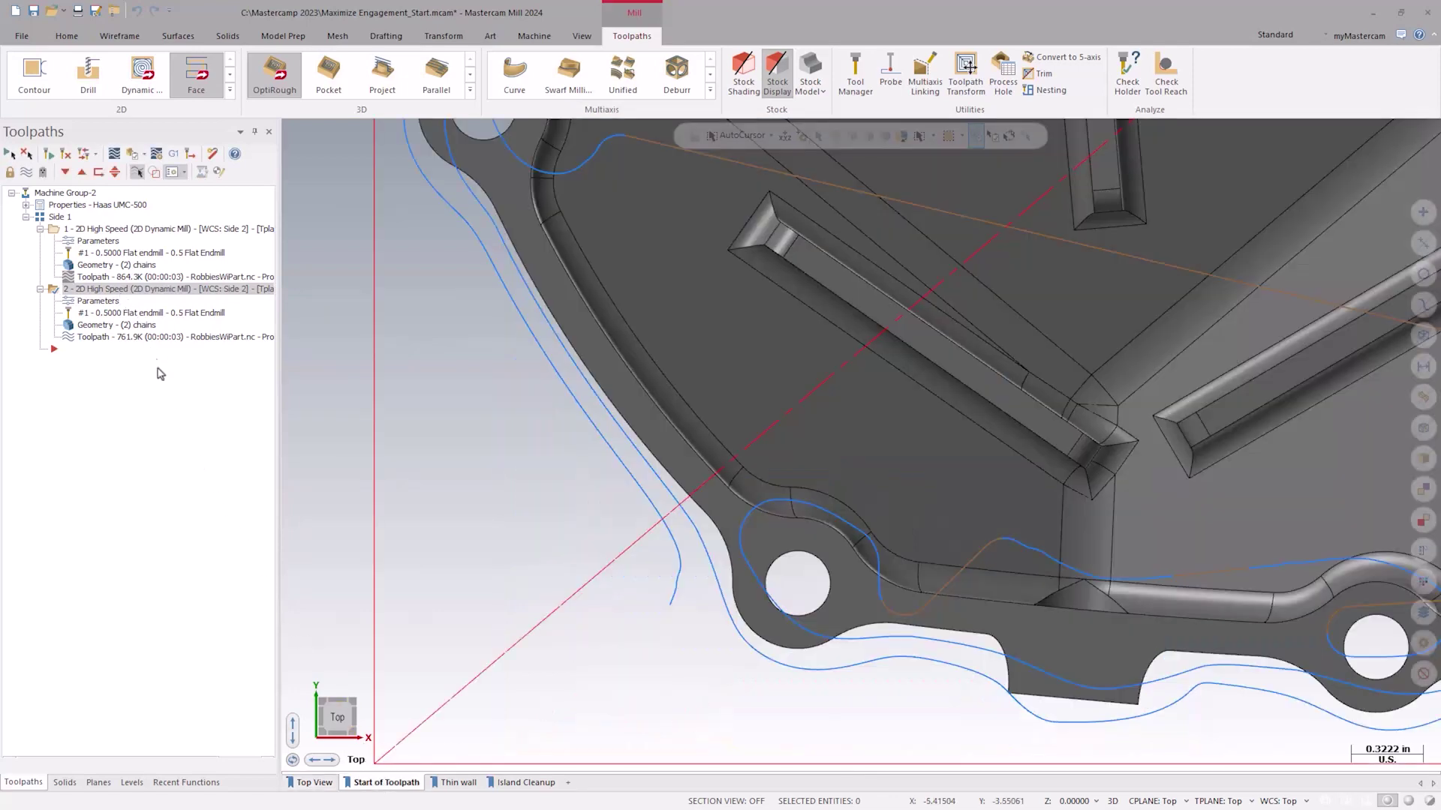
left_click(101, 230)
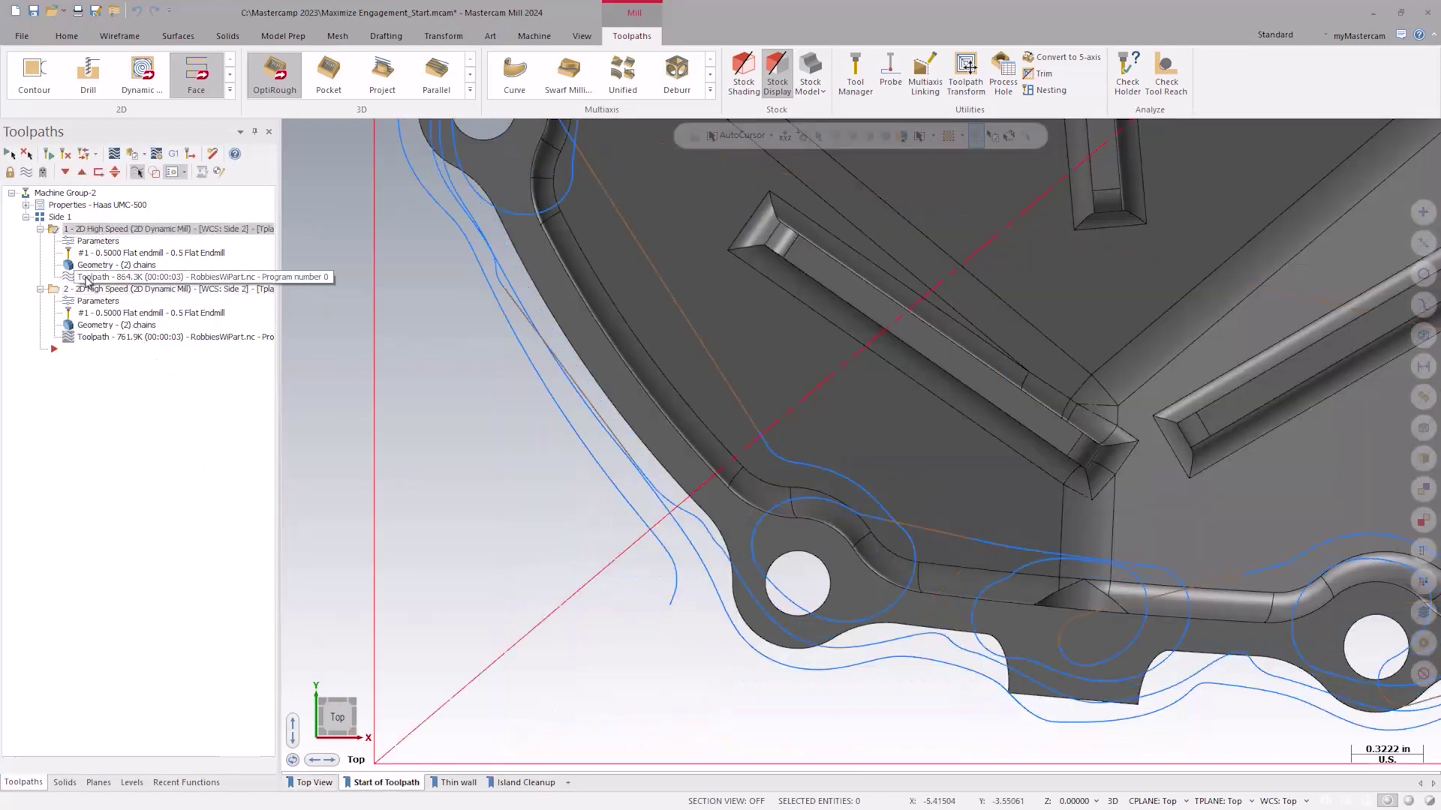
left_click(113, 153)
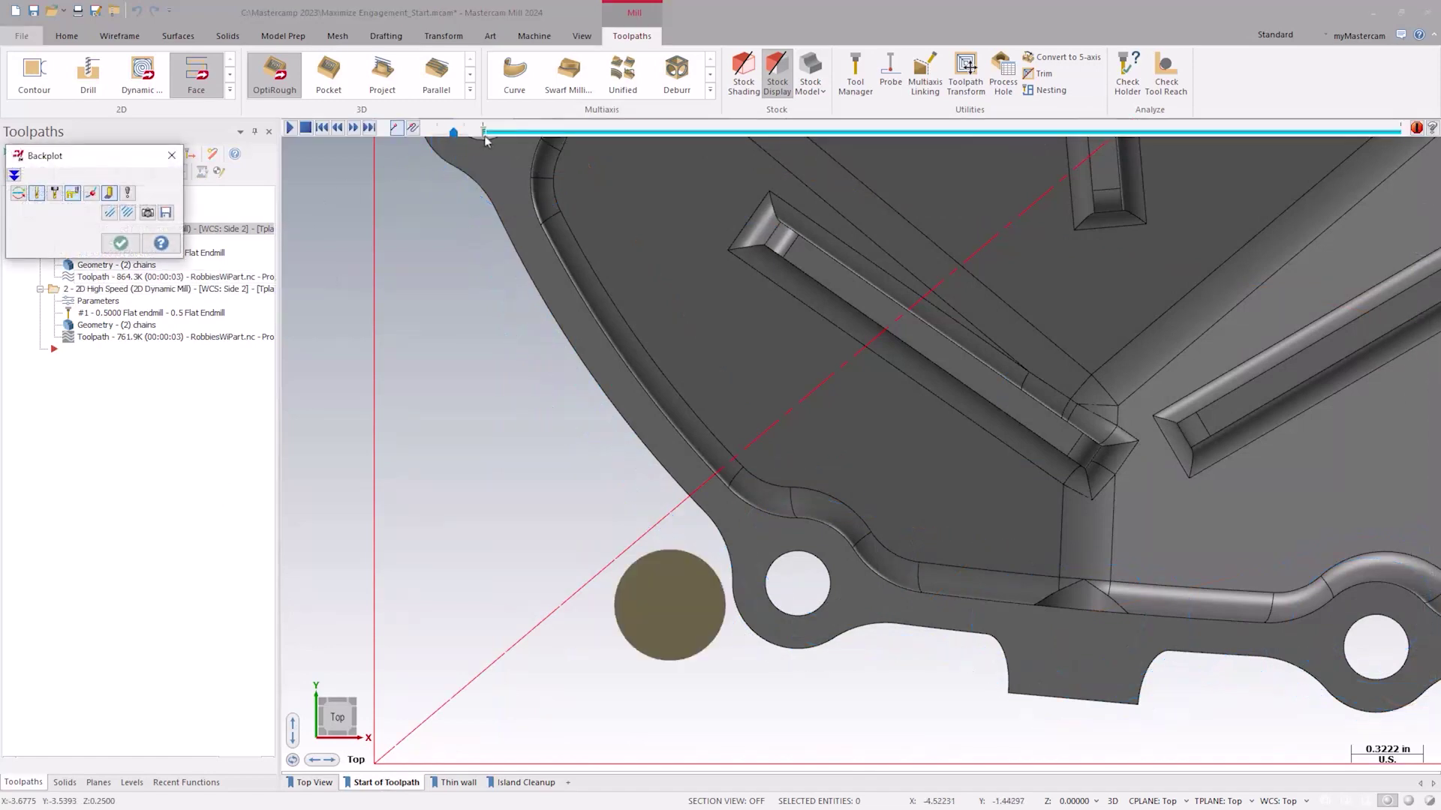
left_click_drag(481, 133, 488, 142)
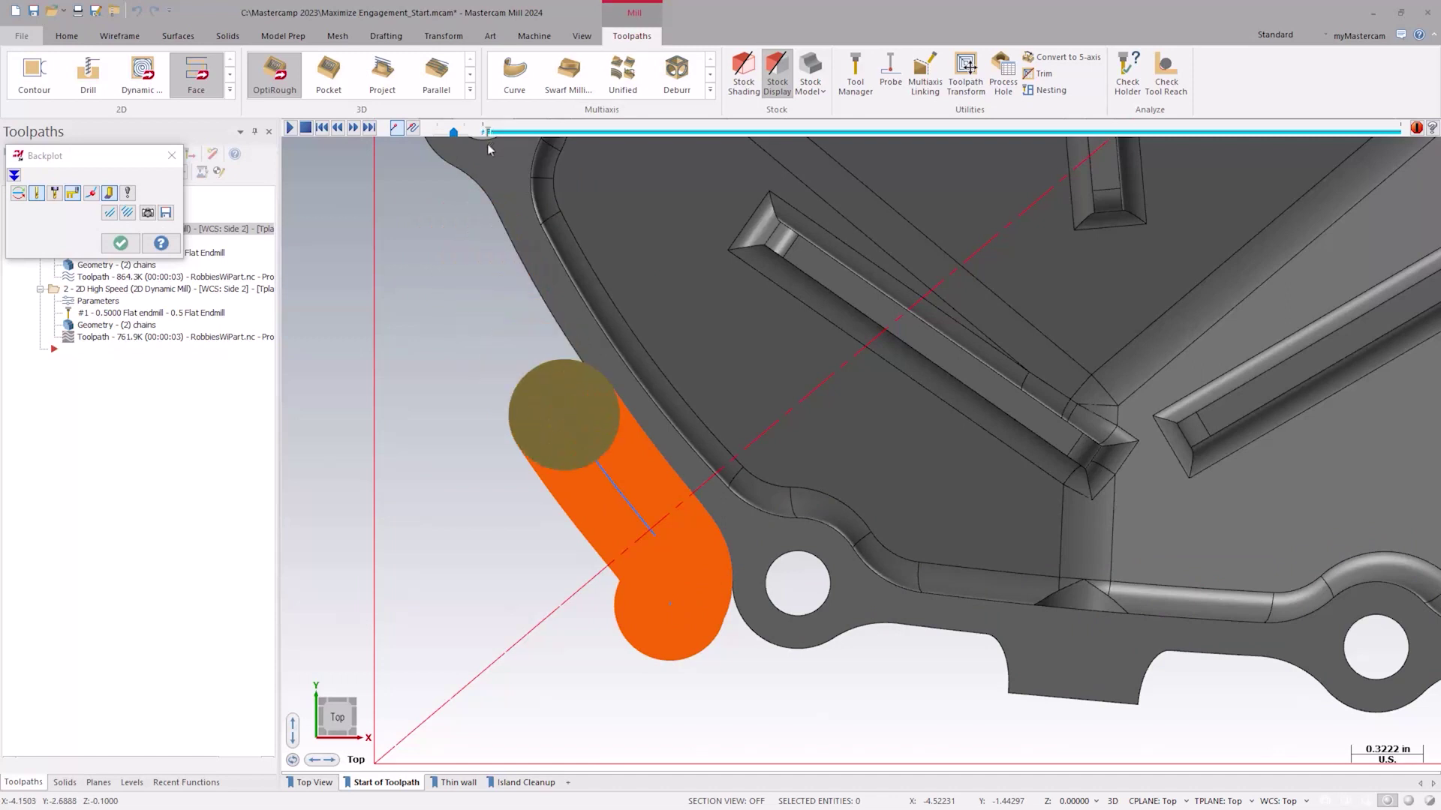
left_click_drag(482, 163, 488, 159)
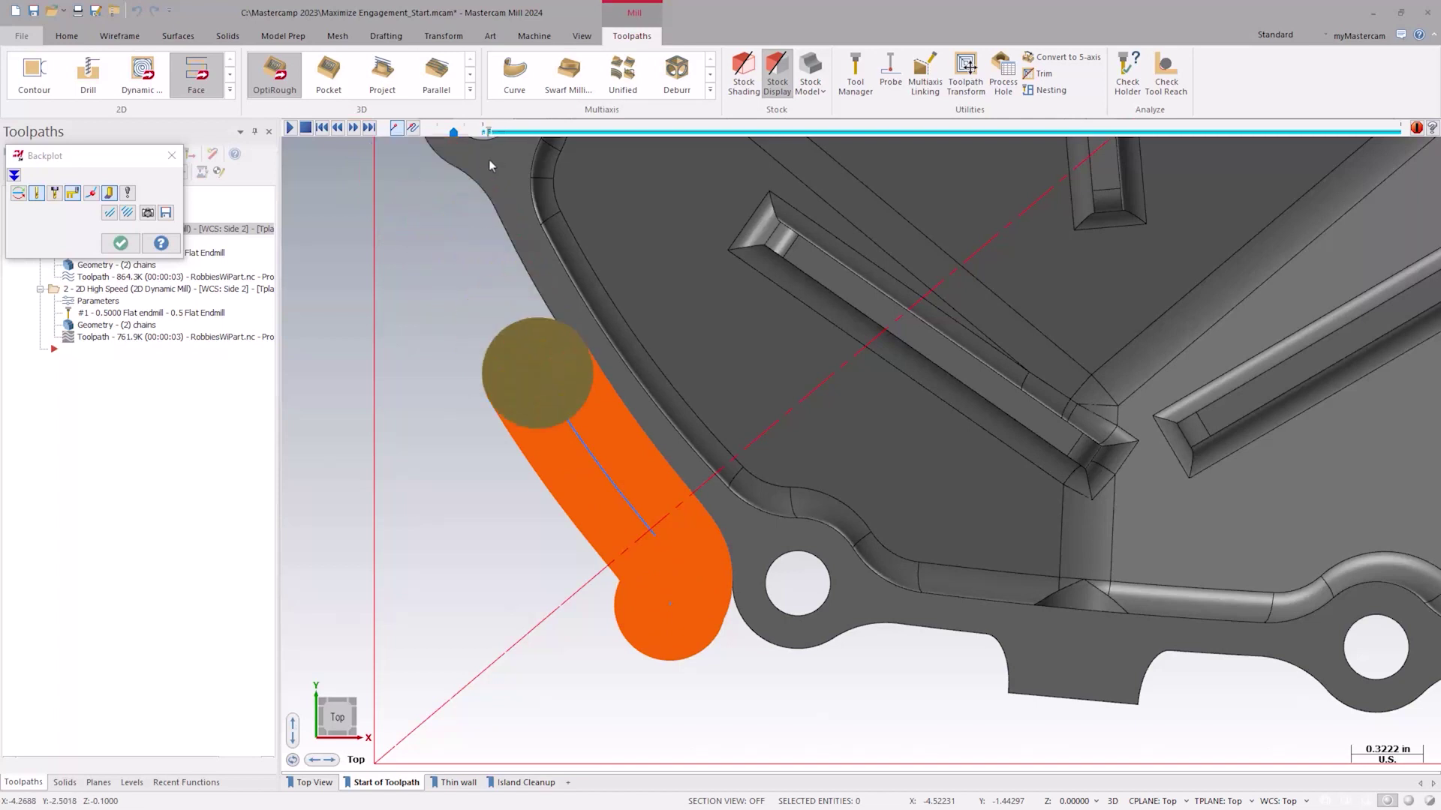
left_click(121, 243)
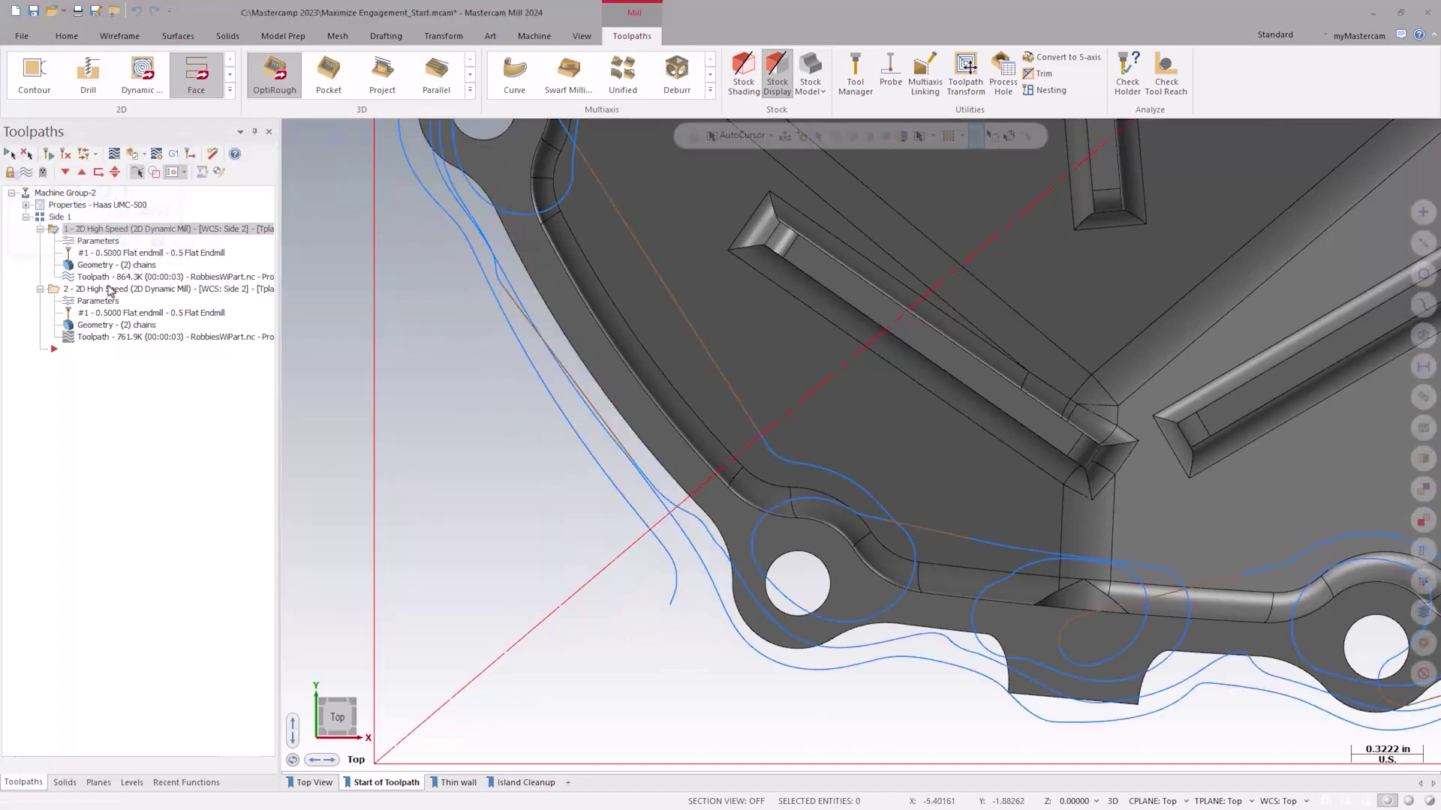
left_click(99, 337)
left_click(114, 155)
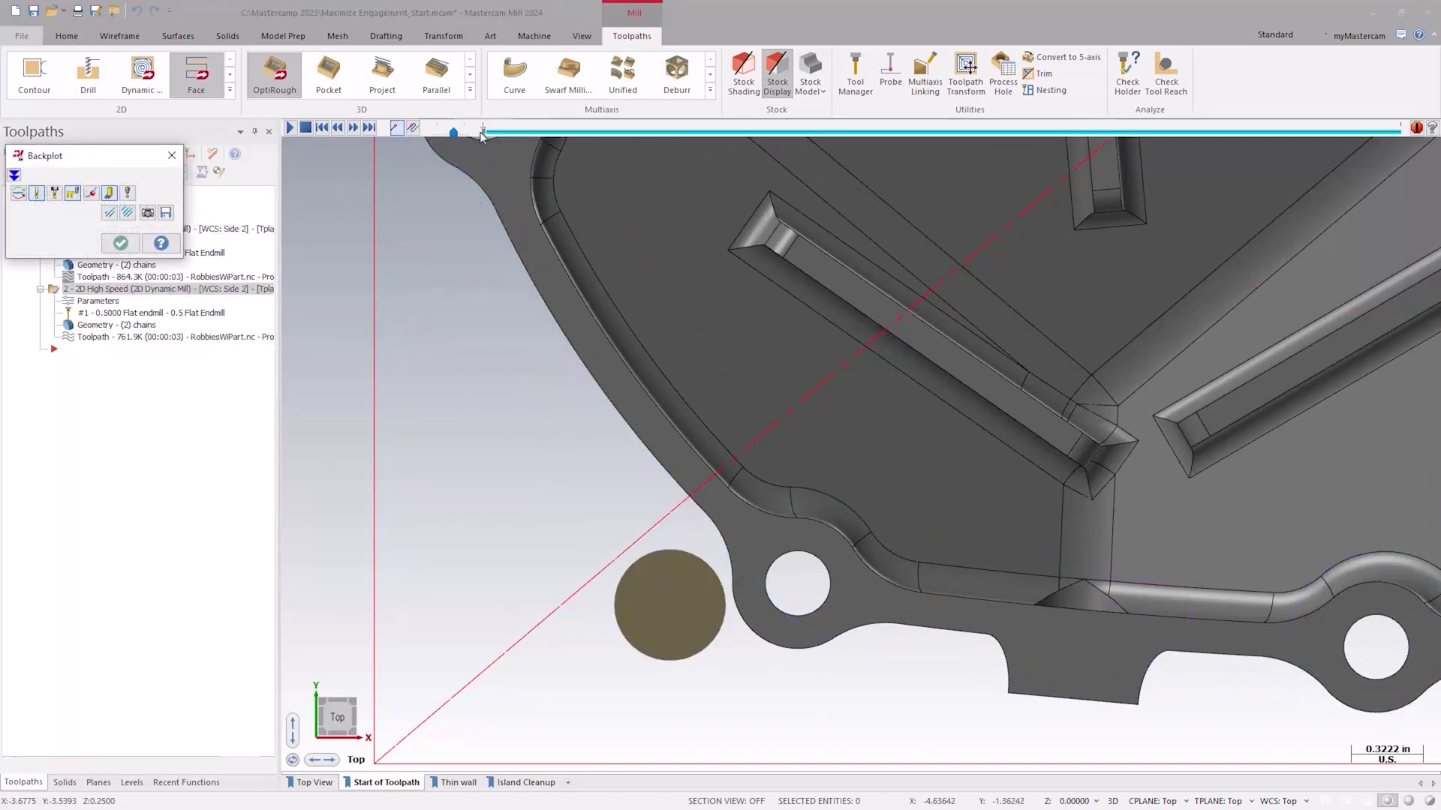
left_click_drag(482, 134, 490, 144)
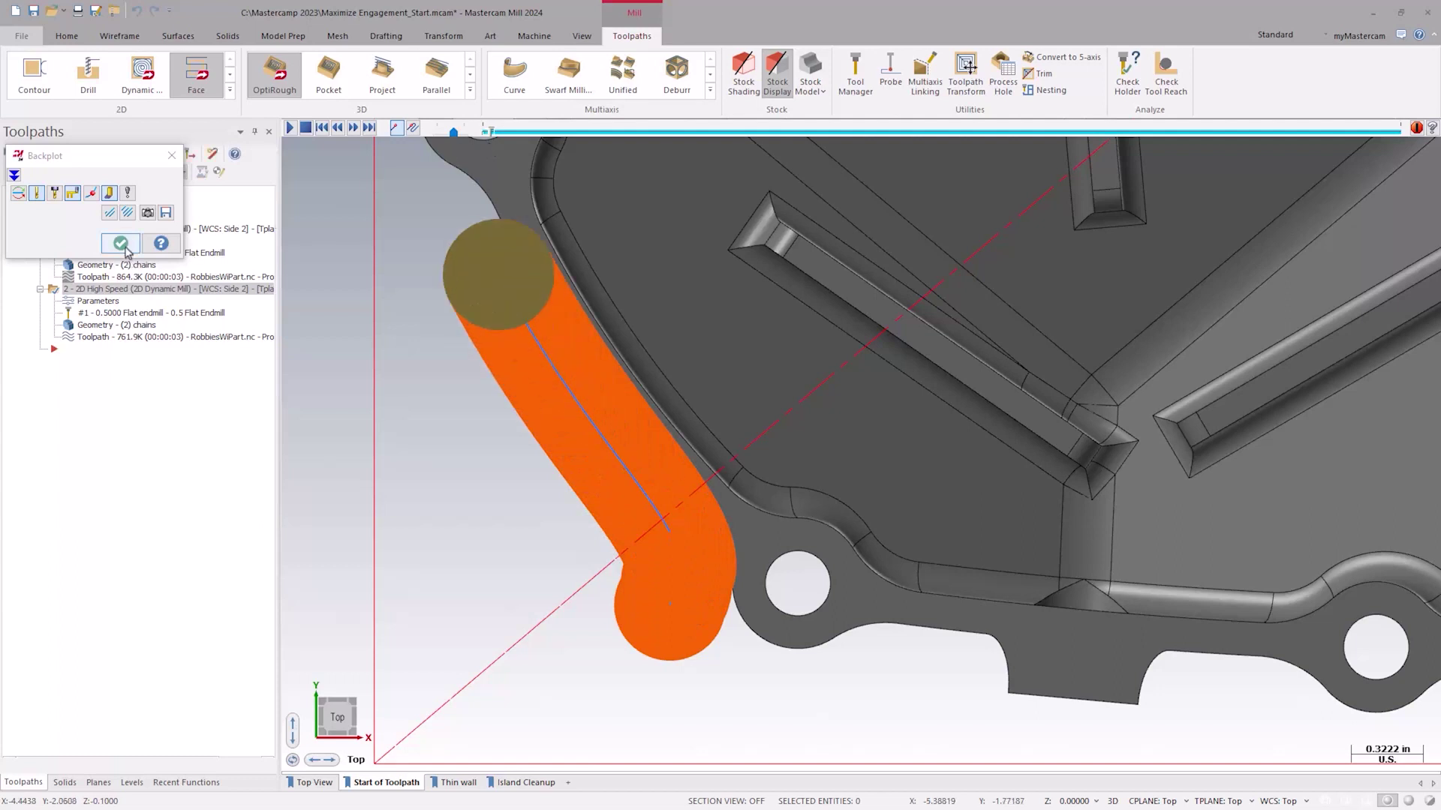
left_click(120, 245)
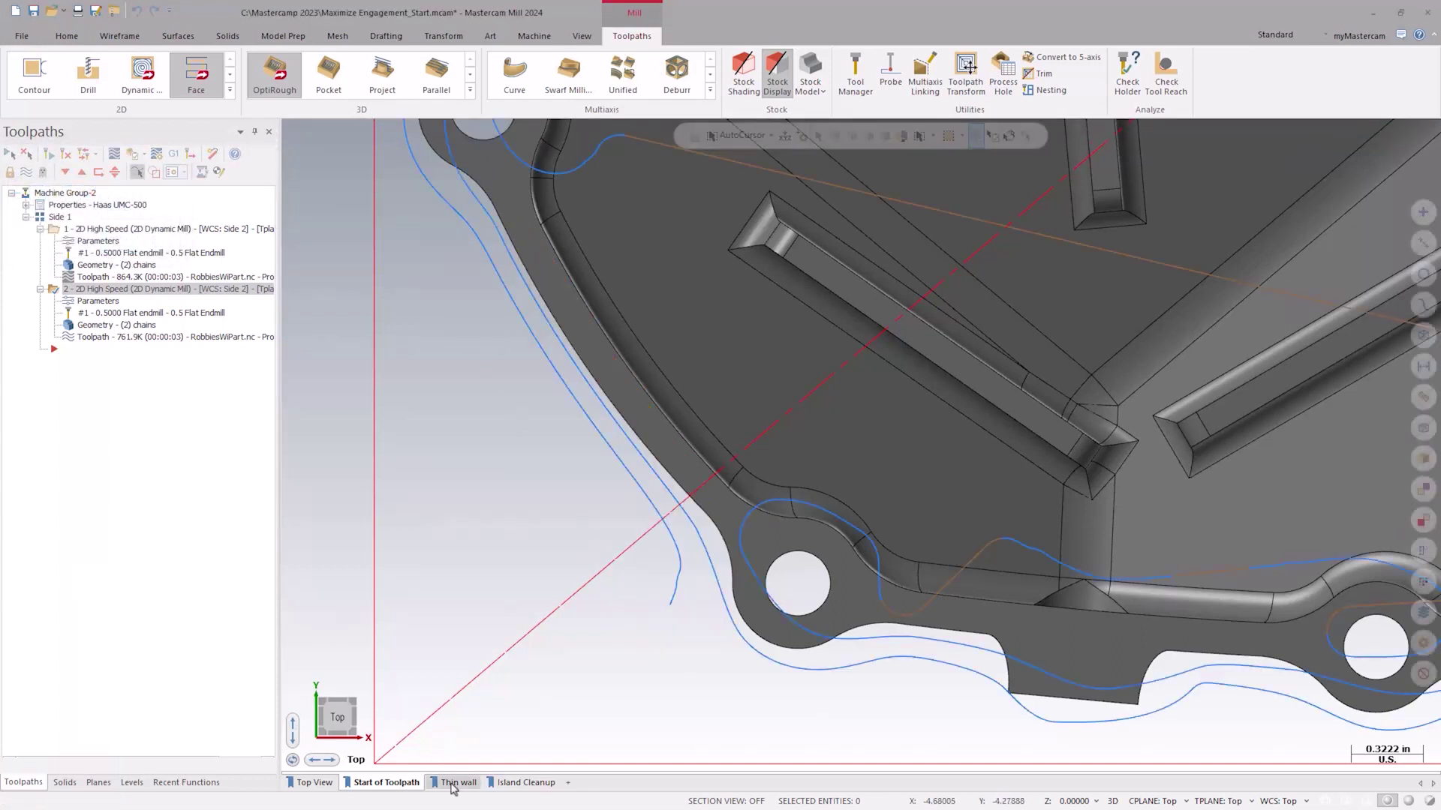
left_click(455, 782)
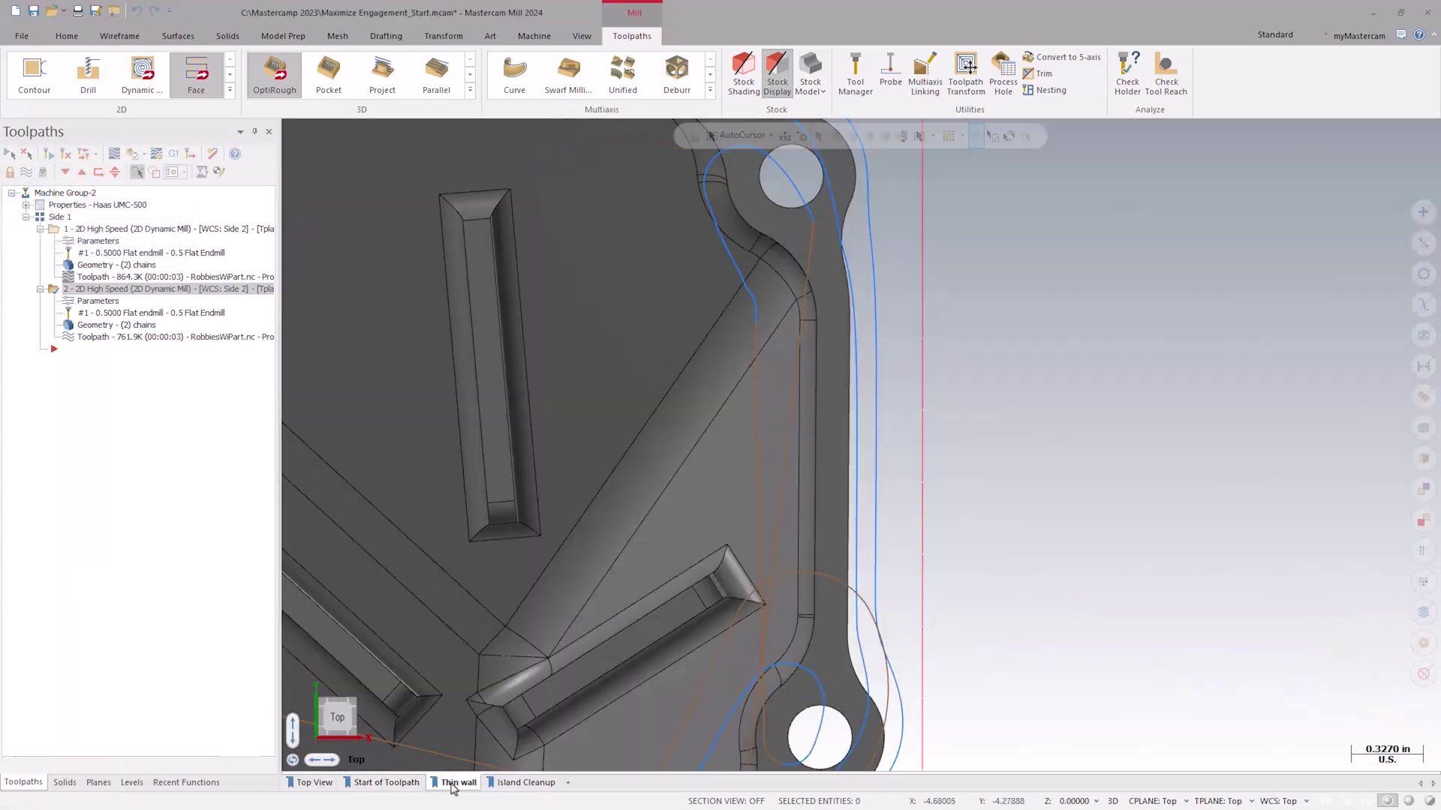
Backplot operation 1 along the thin wall by scrubbing the slider, then end it
left_click(102, 229)
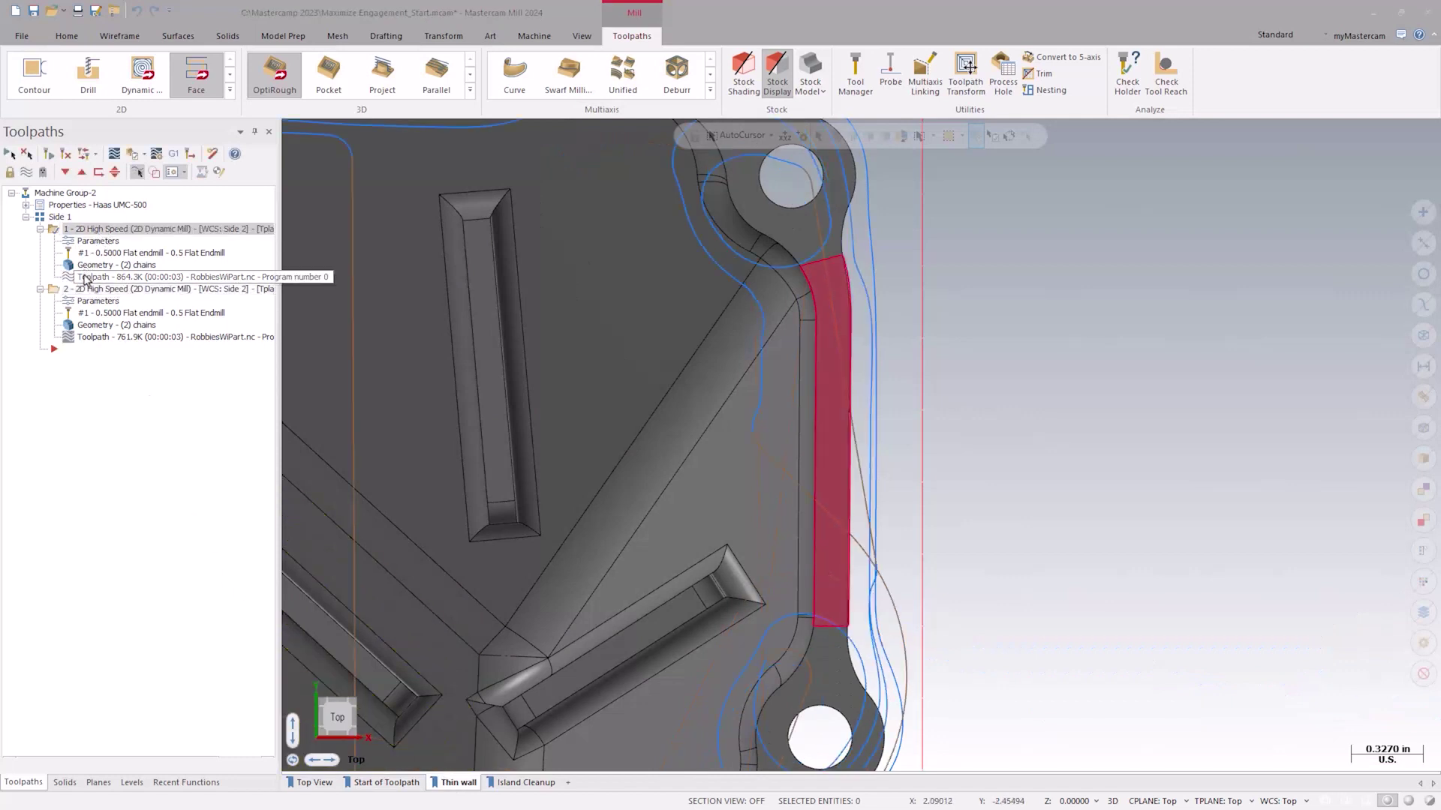
left_click(83, 153)
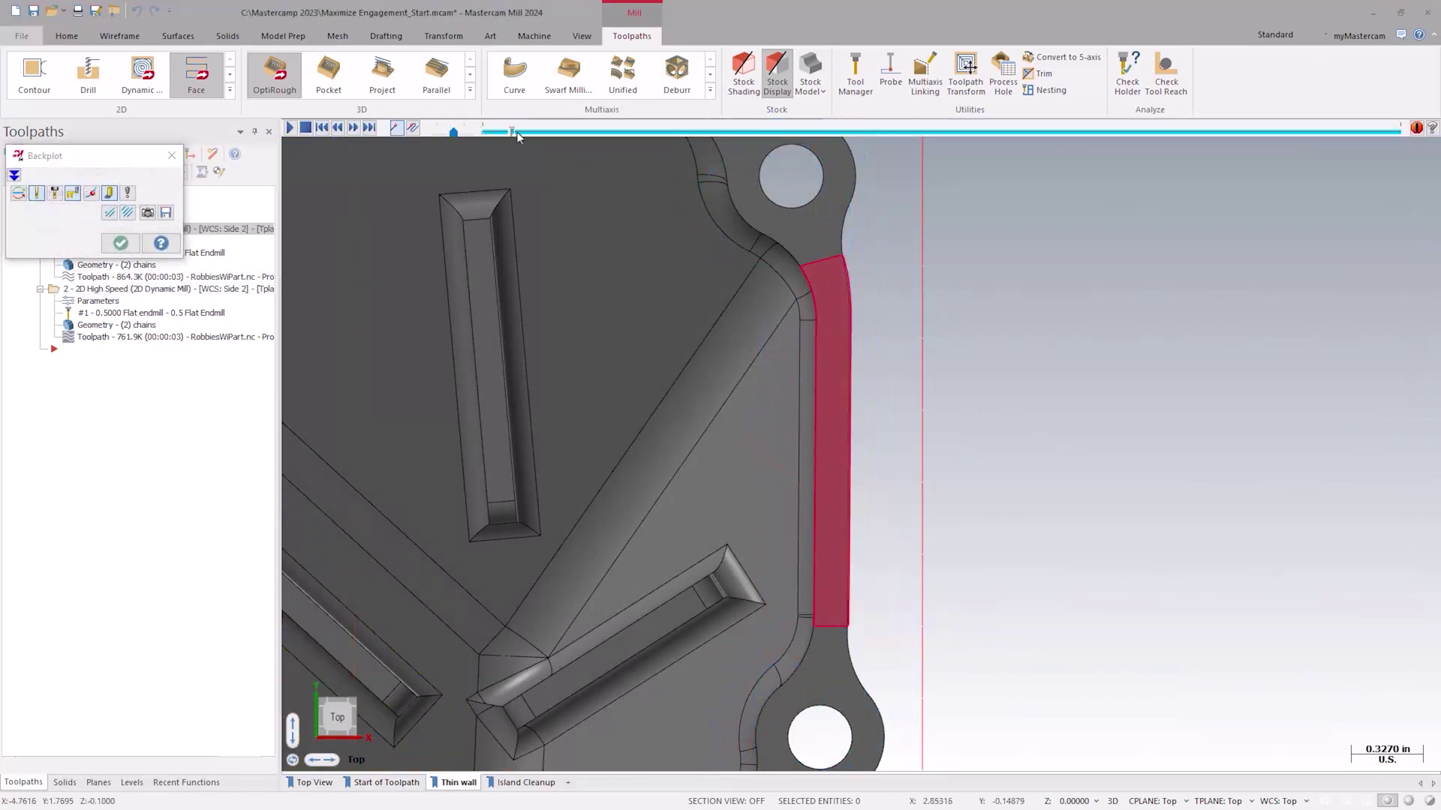
left_click_drag(484, 133, 568, 133)
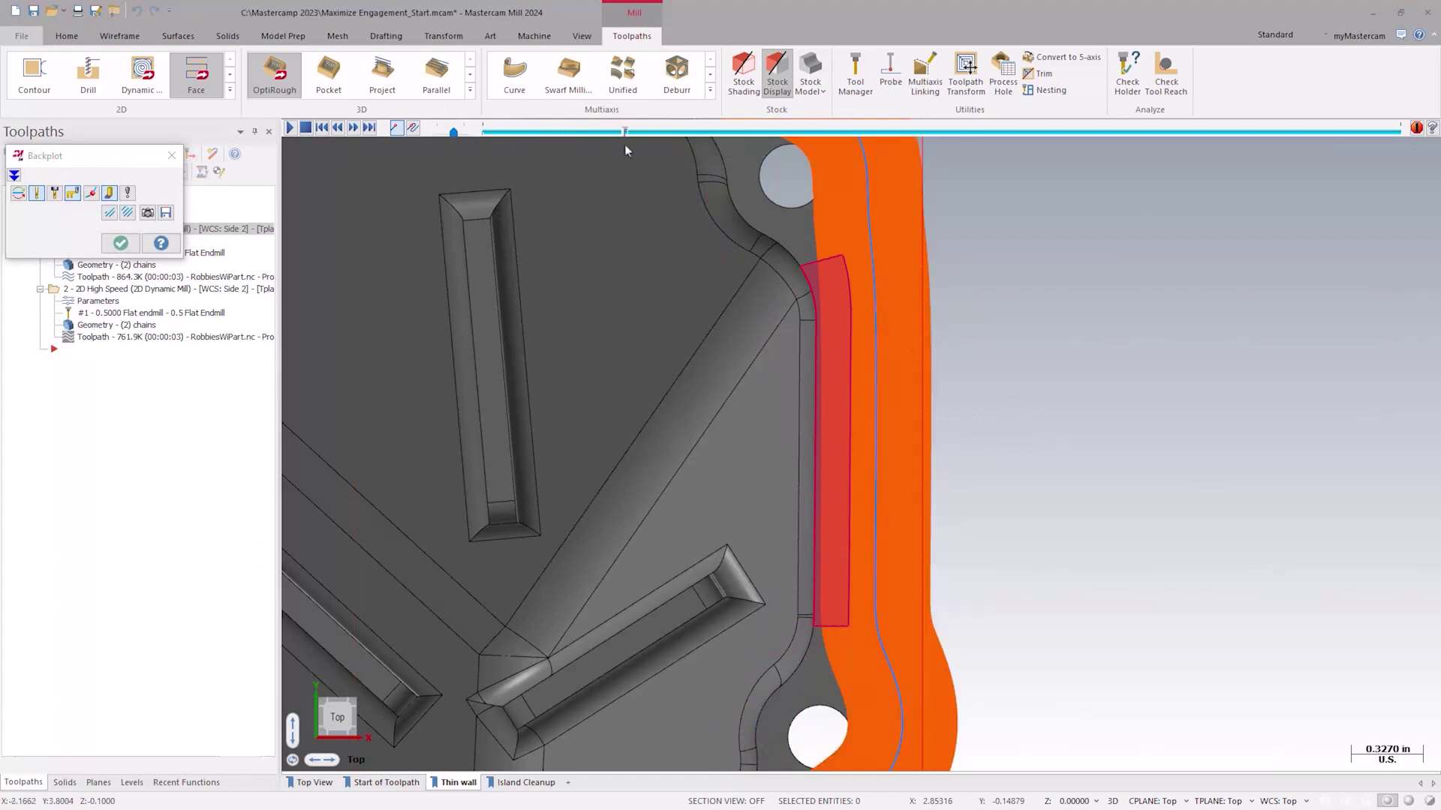
left_click_drag(624, 144, 658, 149)
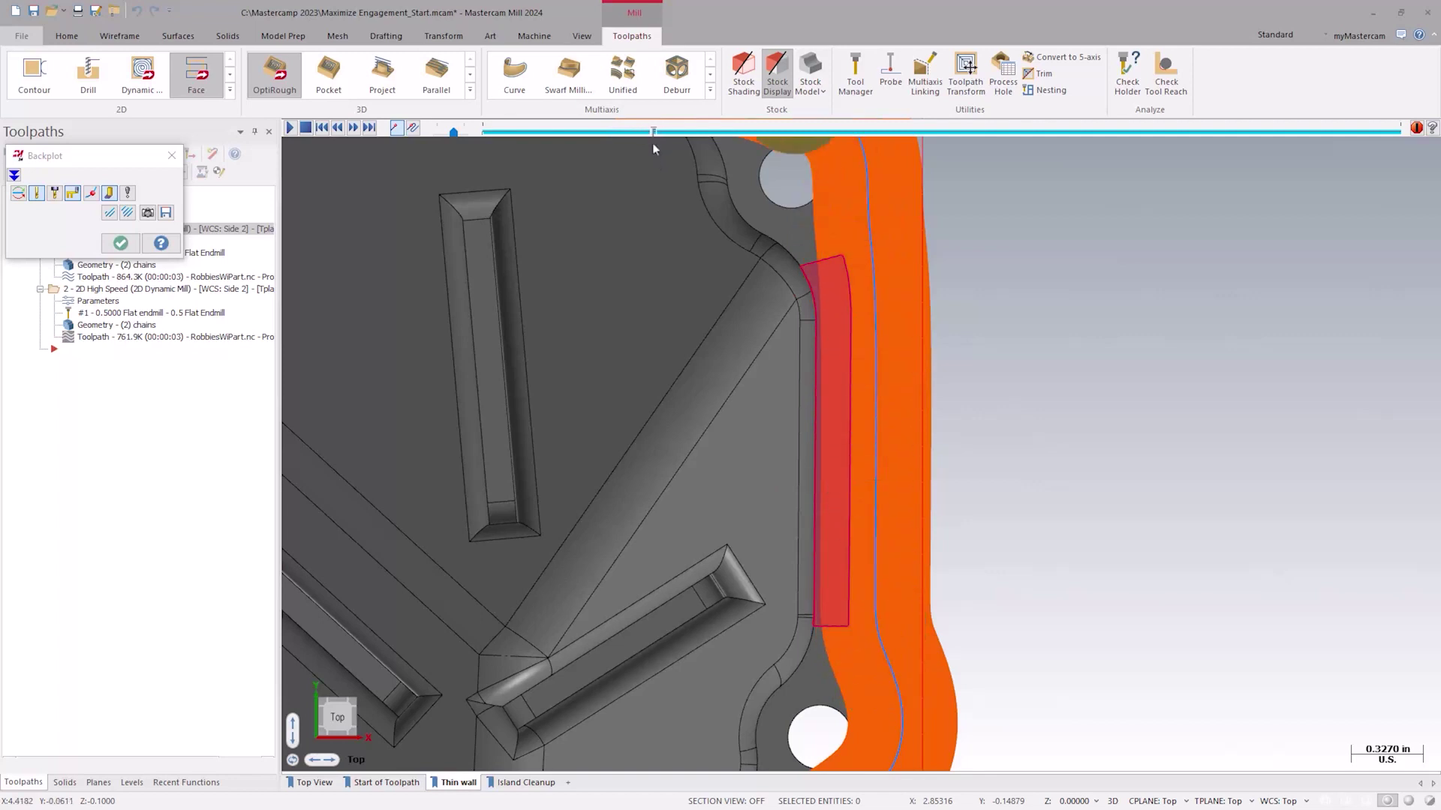
left_click_drag(659, 160, 654, 132)
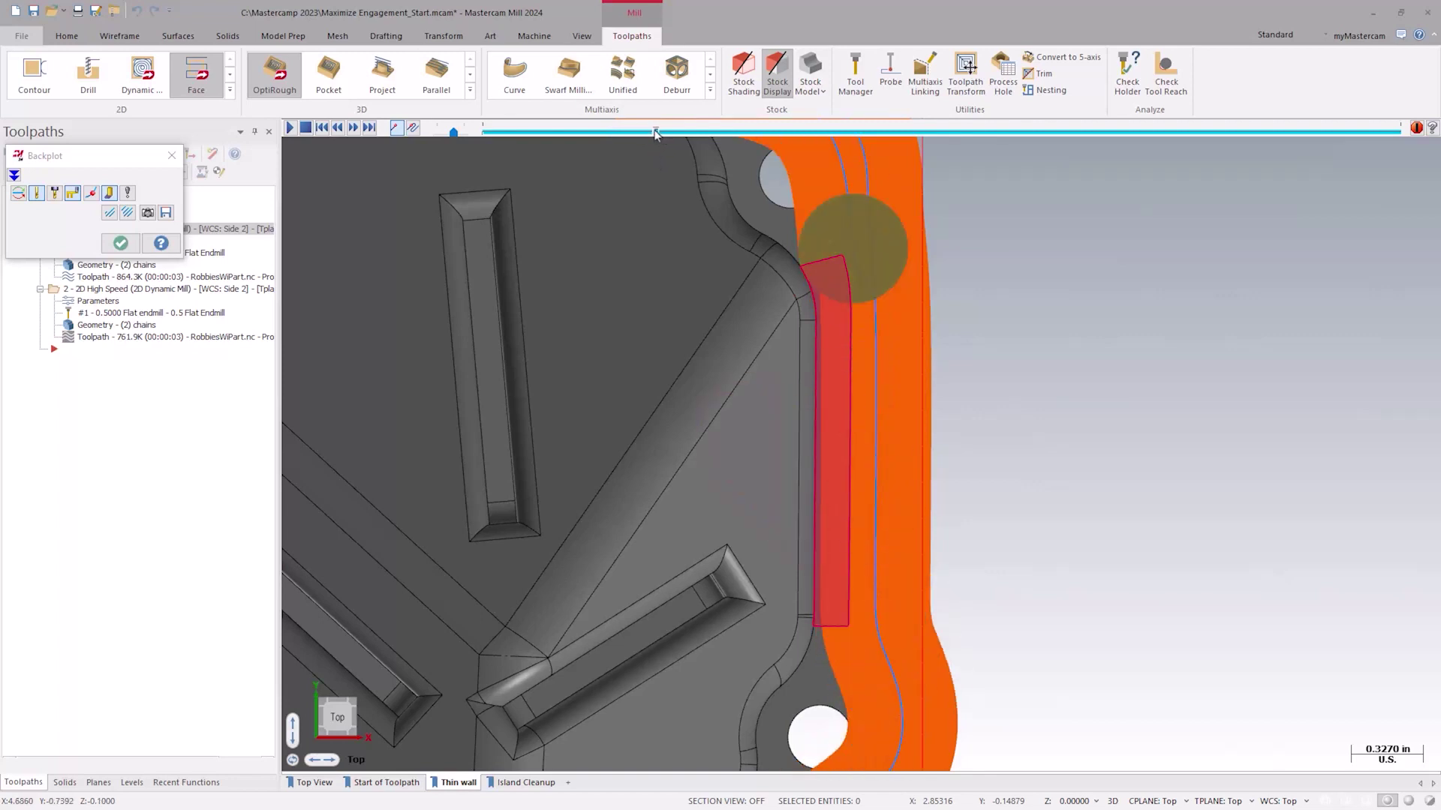
left_click_drag(654, 133, 660, 133)
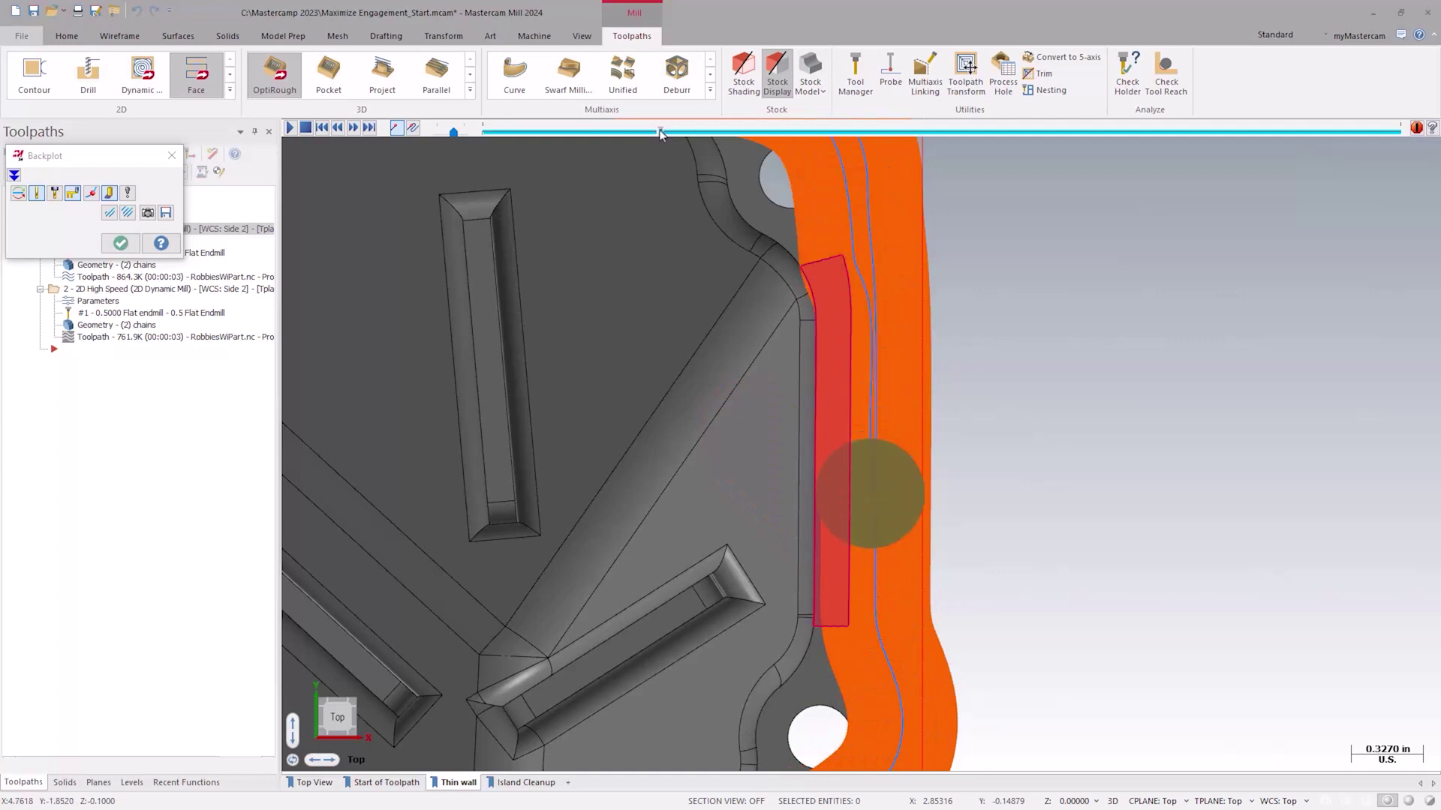
scroll(838, 590, "up", 1)
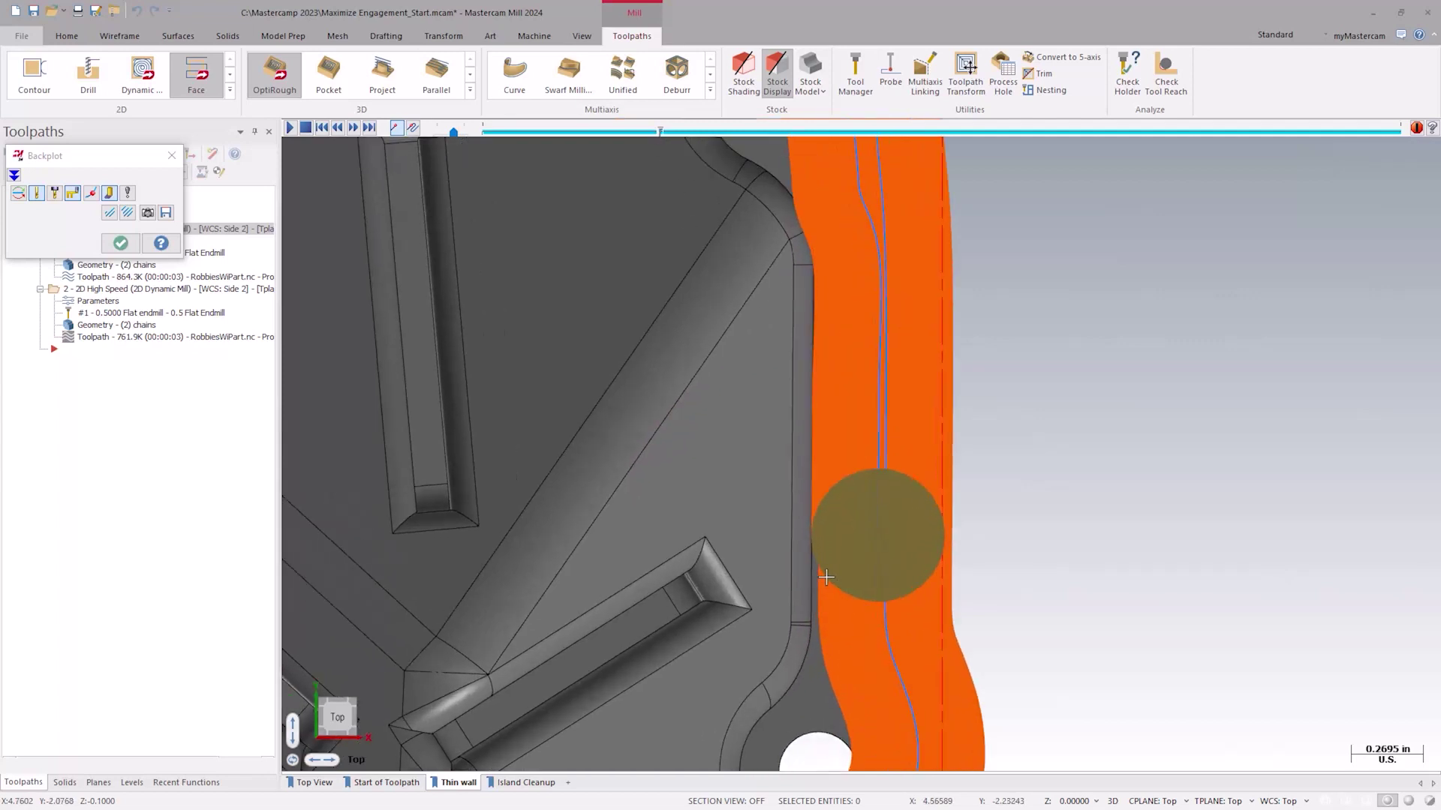
scroll(827, 585, "up", 1)
scroll(813, 578, "up", 1)
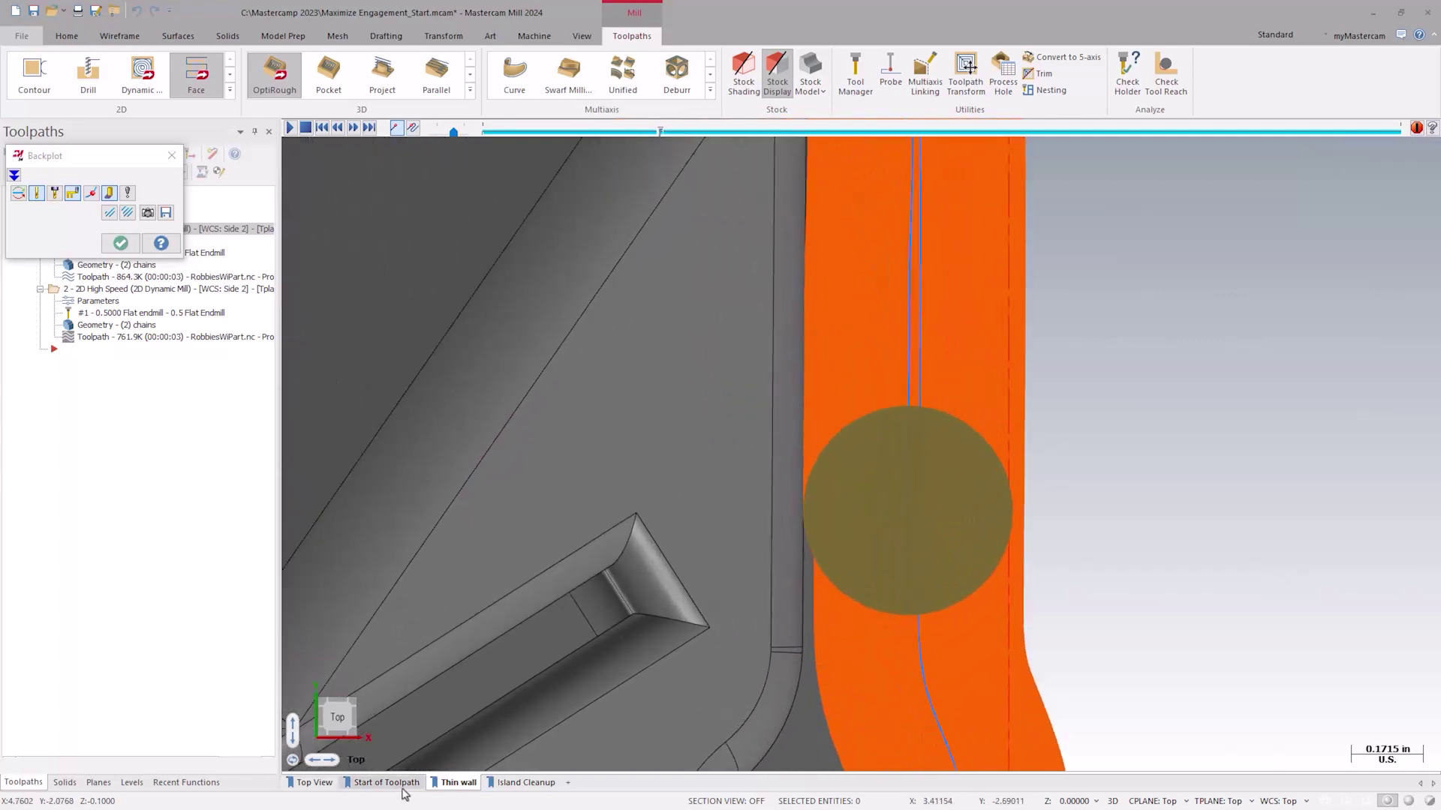
key("F2")
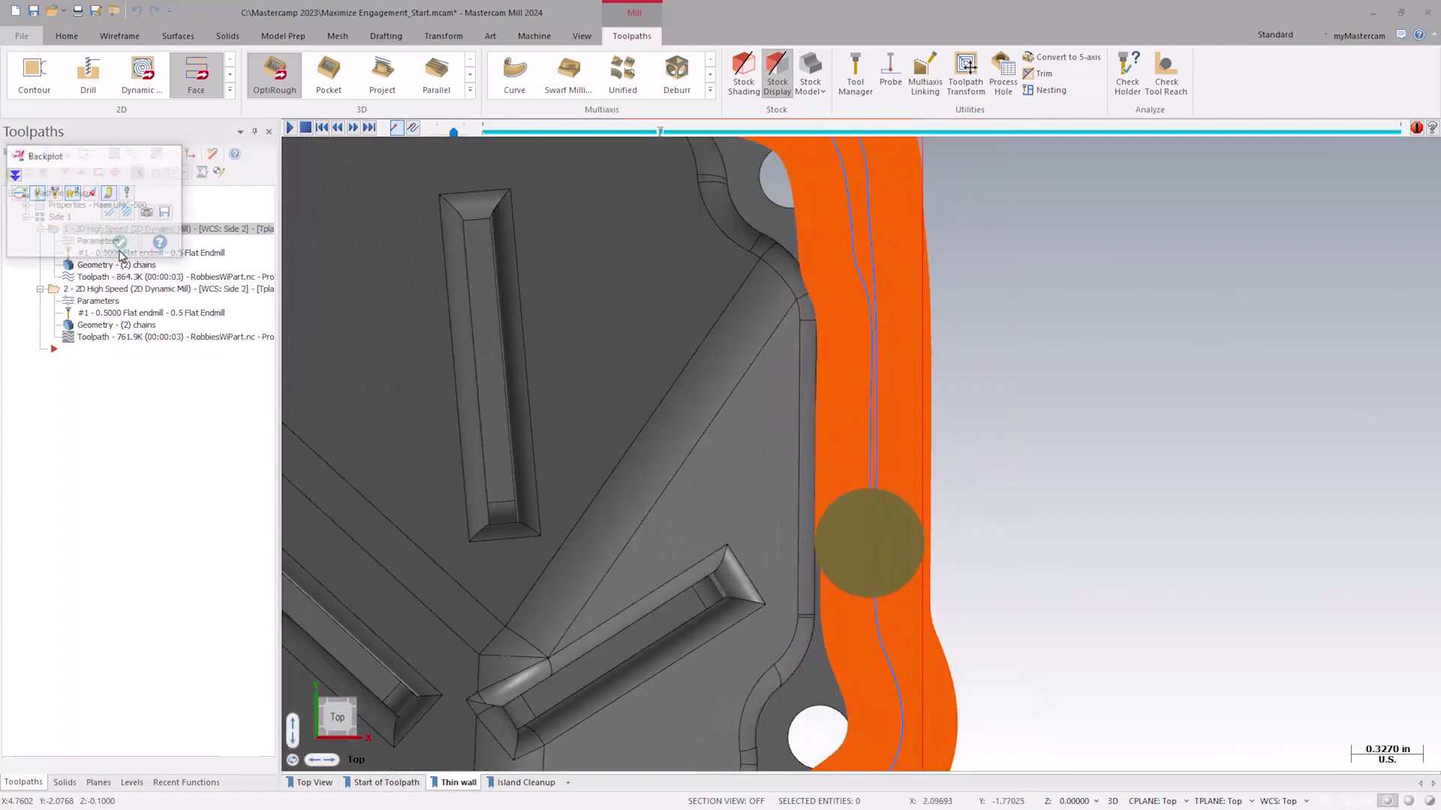
left_click(121, 243)
Backplot operation 2 along the thin wall, then switch to the Island Cleanup view
left_click(169, 288)
key("alt+t")
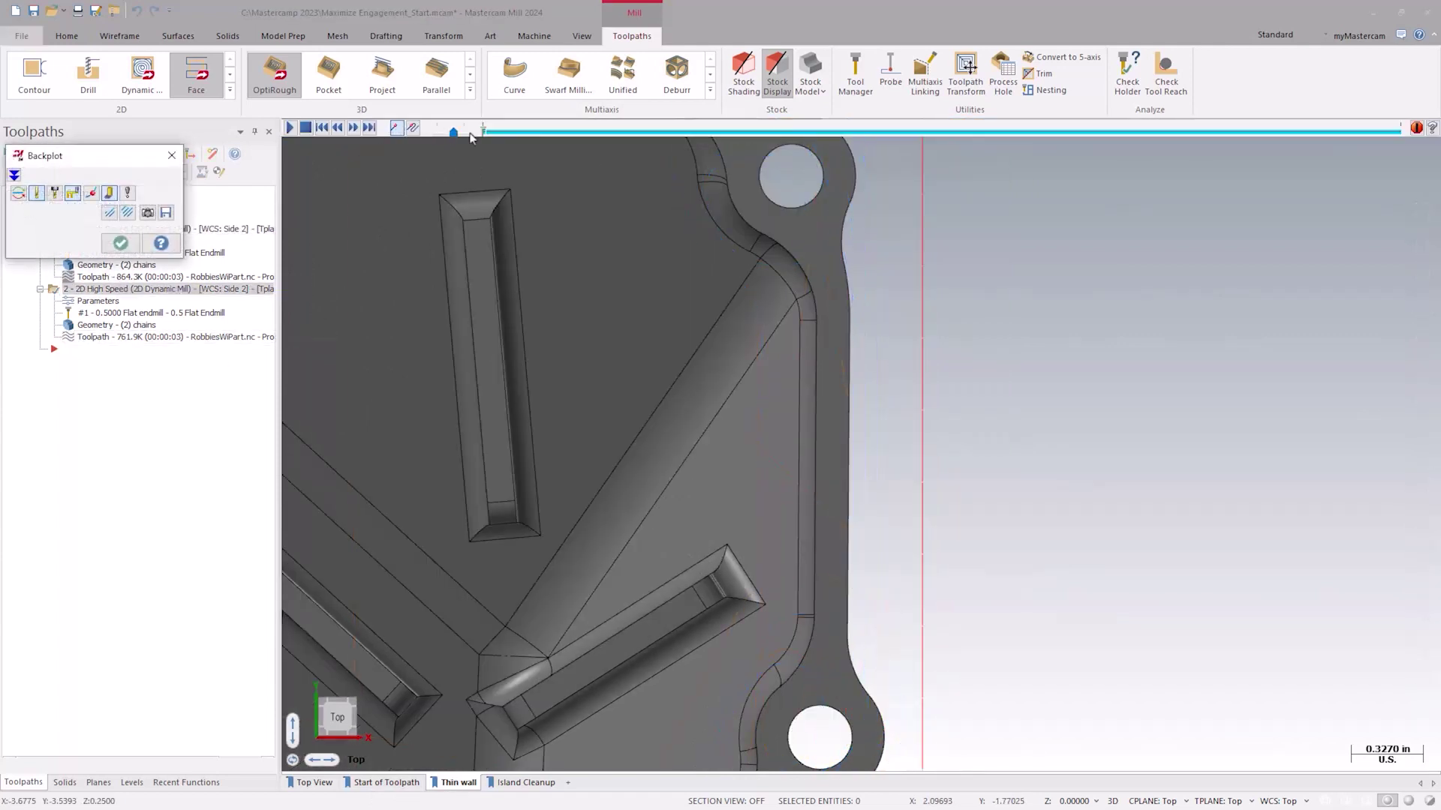
left_click_drag(483, 135, 686, 129)
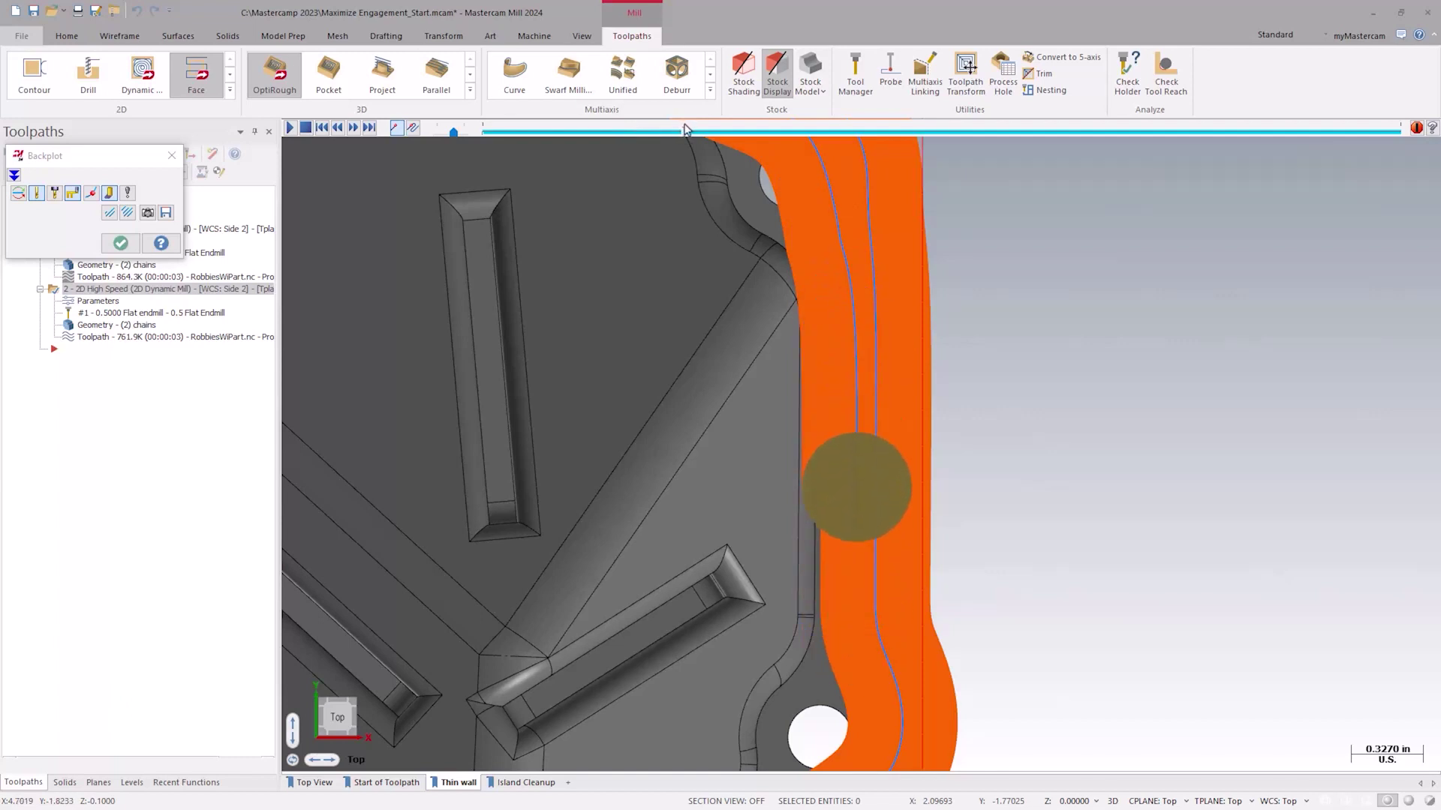
left_click(121, 243)
left_click(526, 782)
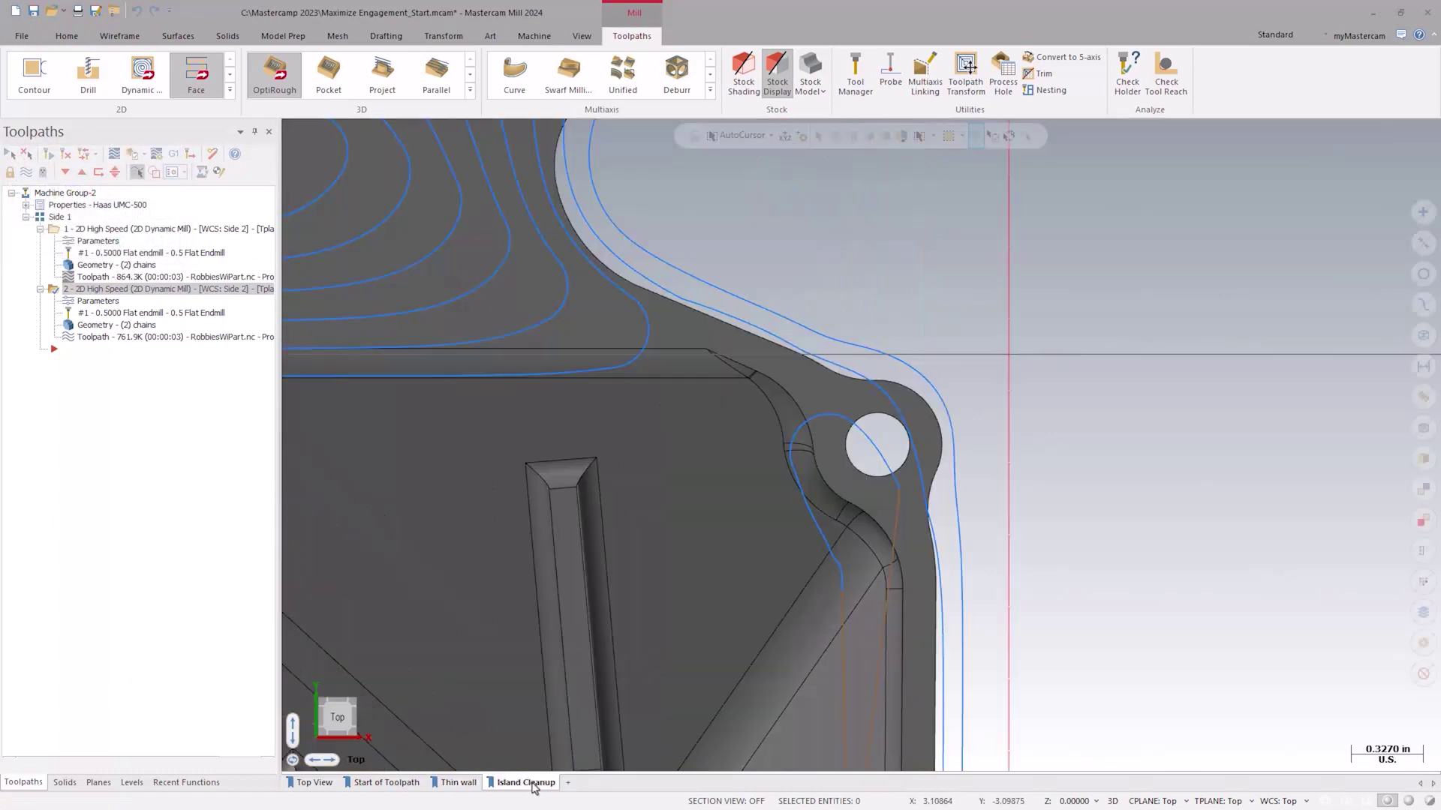
Backplot operation 1 sweeping around the mounting-hole corner, then close it
left_click(113, 229, "shift")
left_click(114, 153)
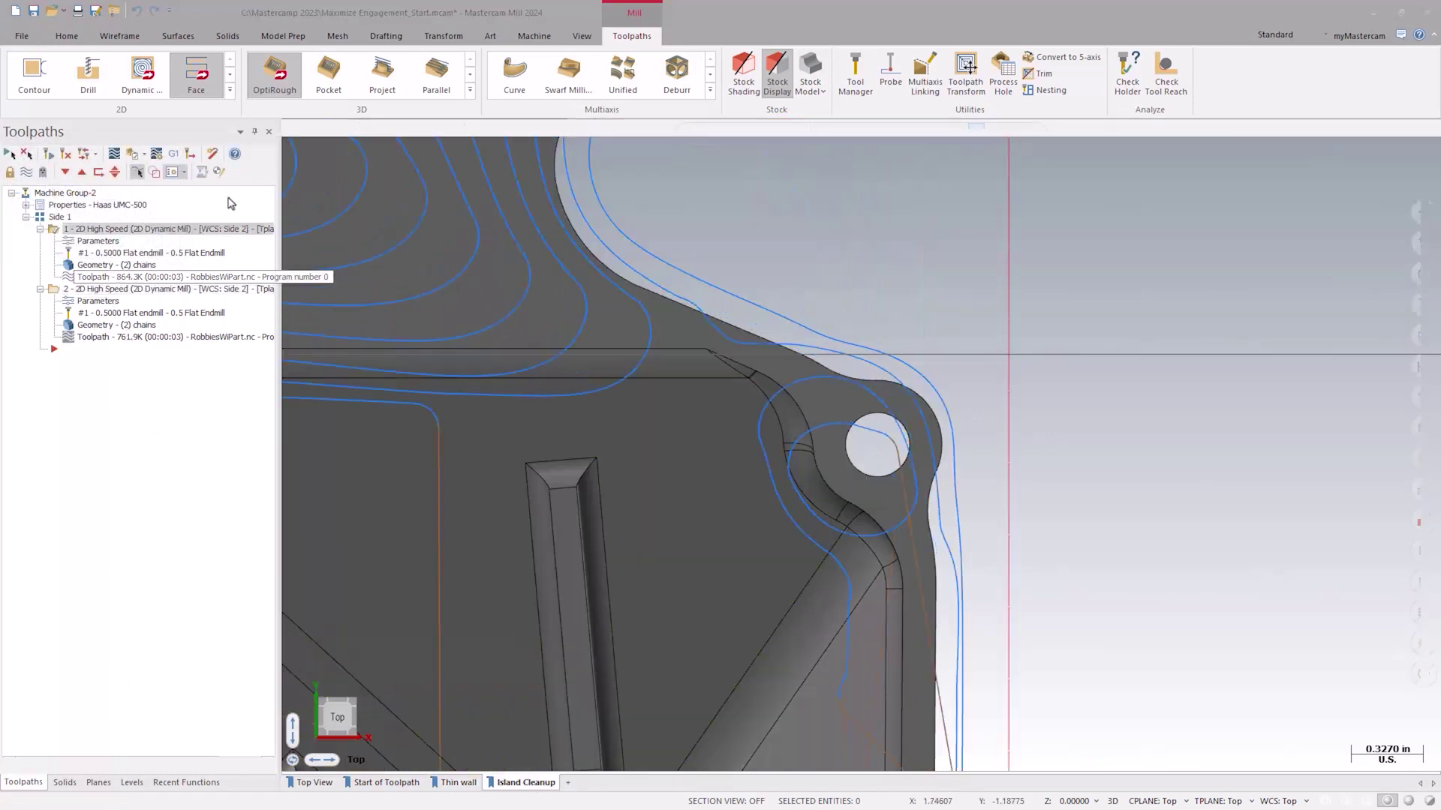
mouse_move(485, 135)
left_mouse_down()
mouse_move(606, 131)
mouse_move(683, 143)
mouse_move(673, 149)
left_mouse_up()
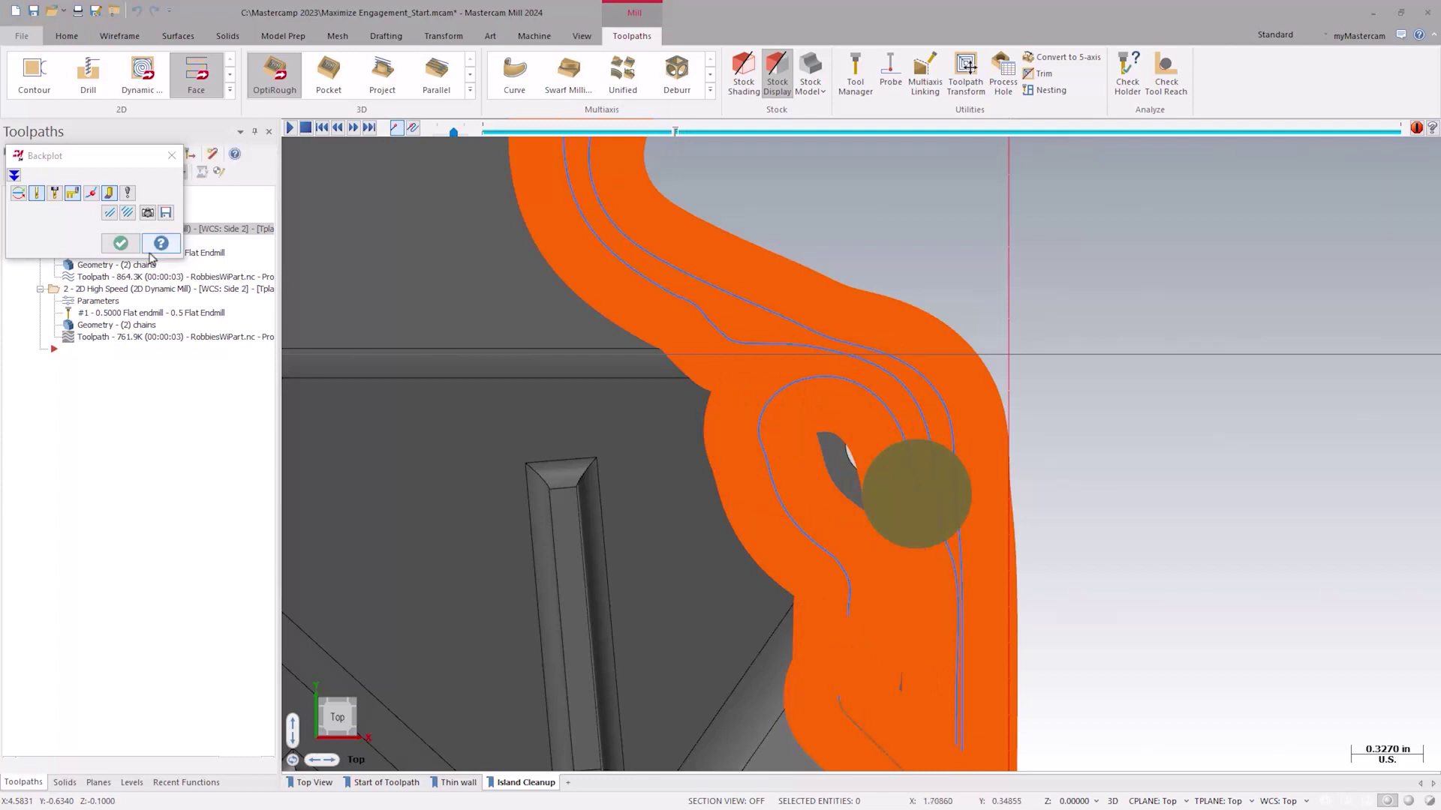
left_click(120, 243)
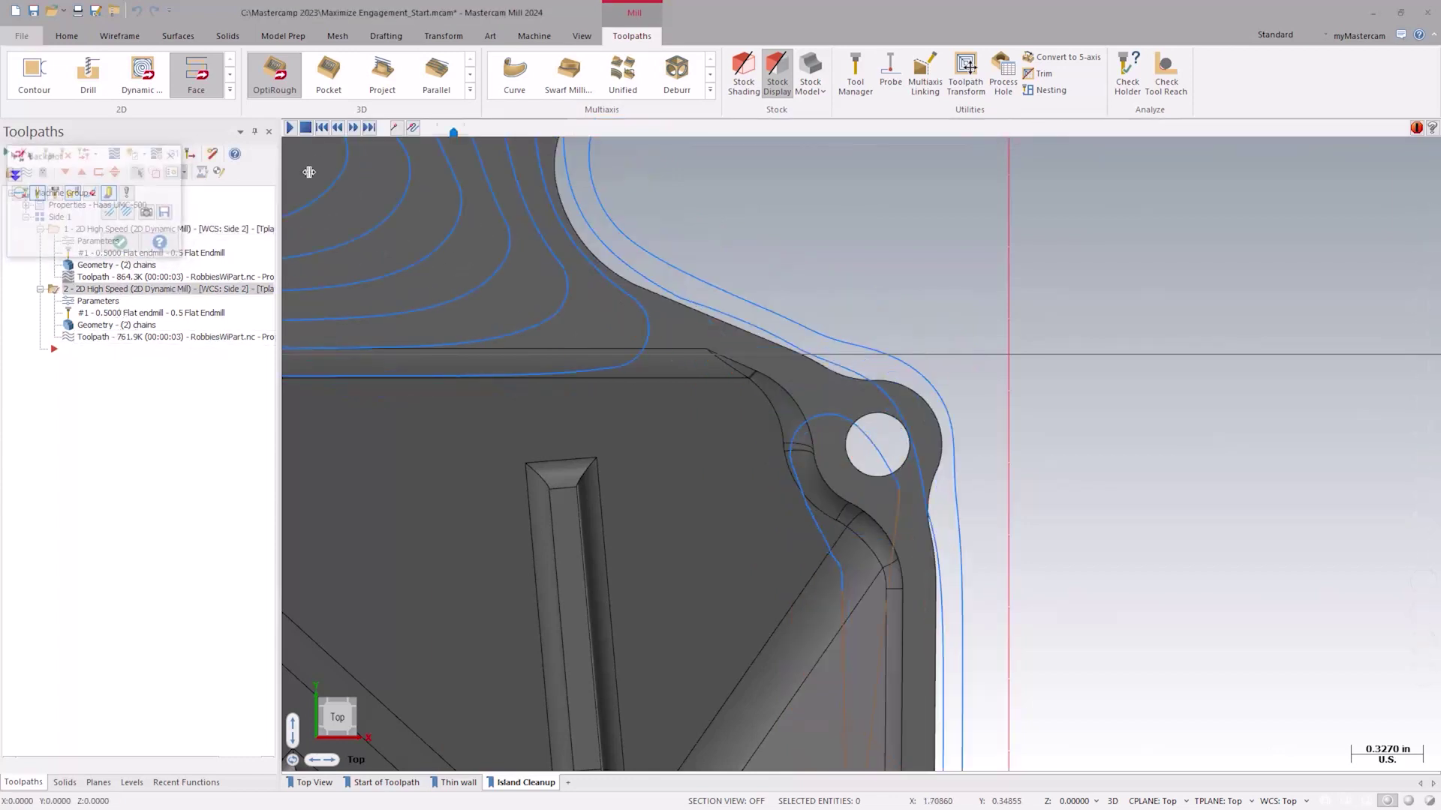
Backplot operation 2 around the mounting-hole corner from its start through the second pass
left_click(484, 132)
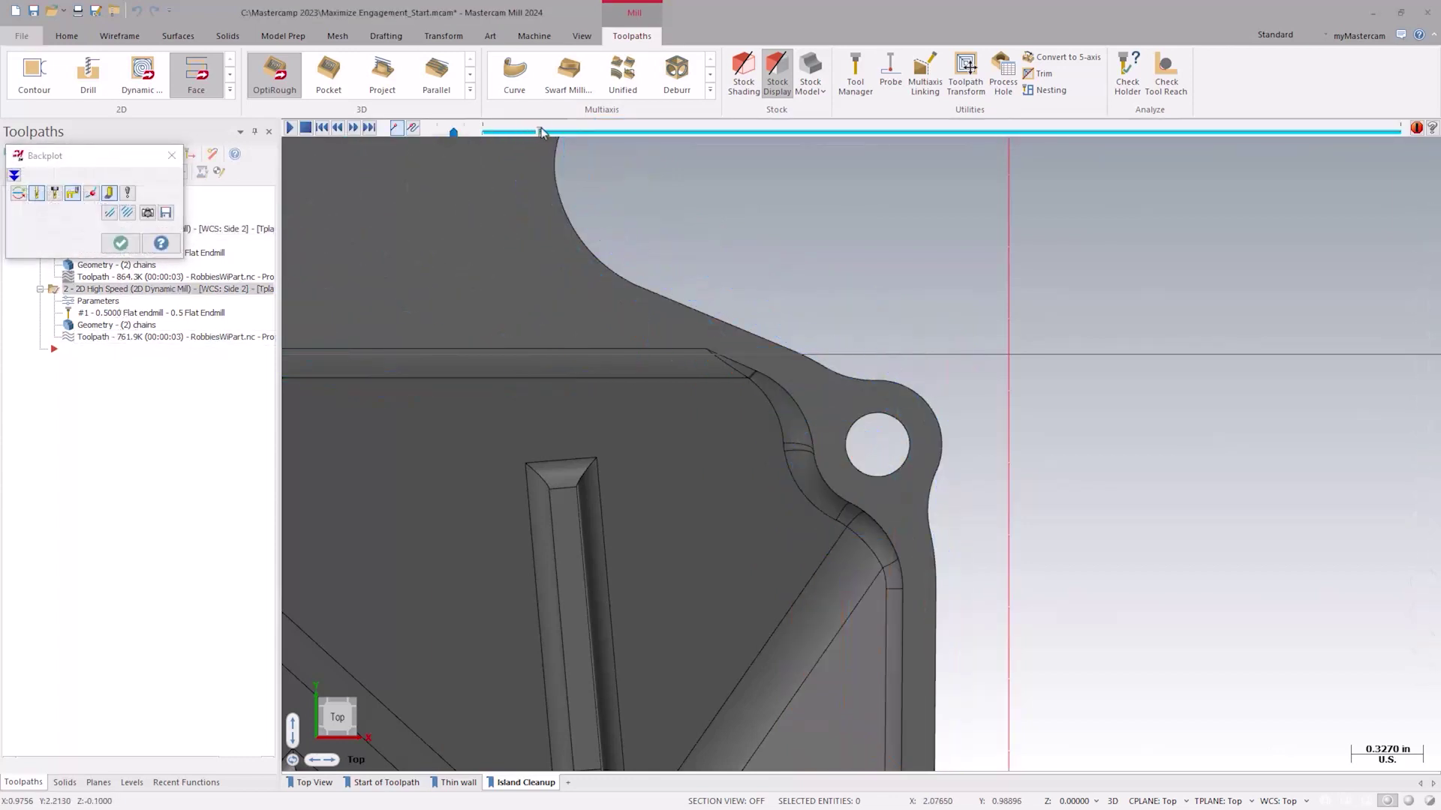
left_click_drag(541, 133, 571, 131)
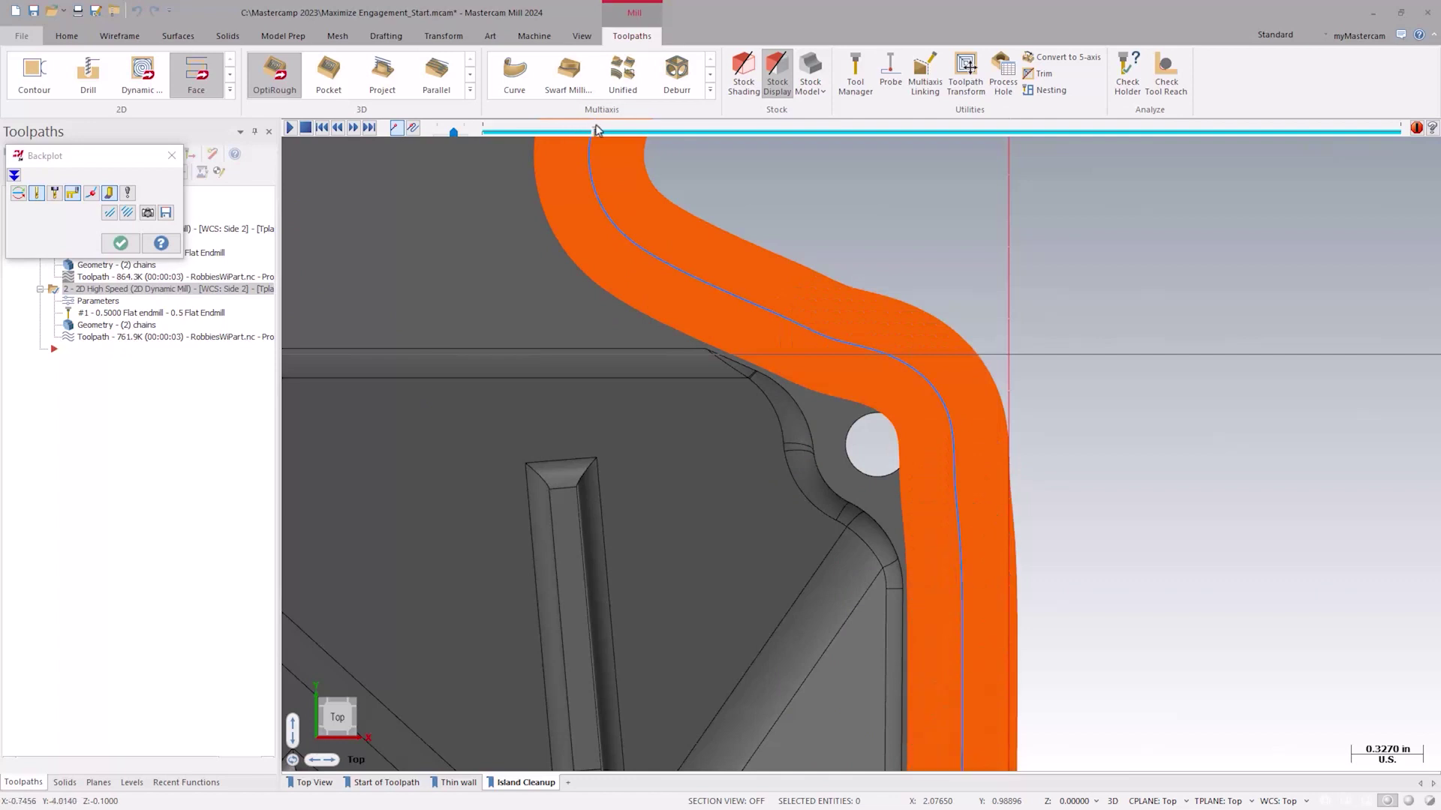
left_click_drag(652, 125, 717, 128)
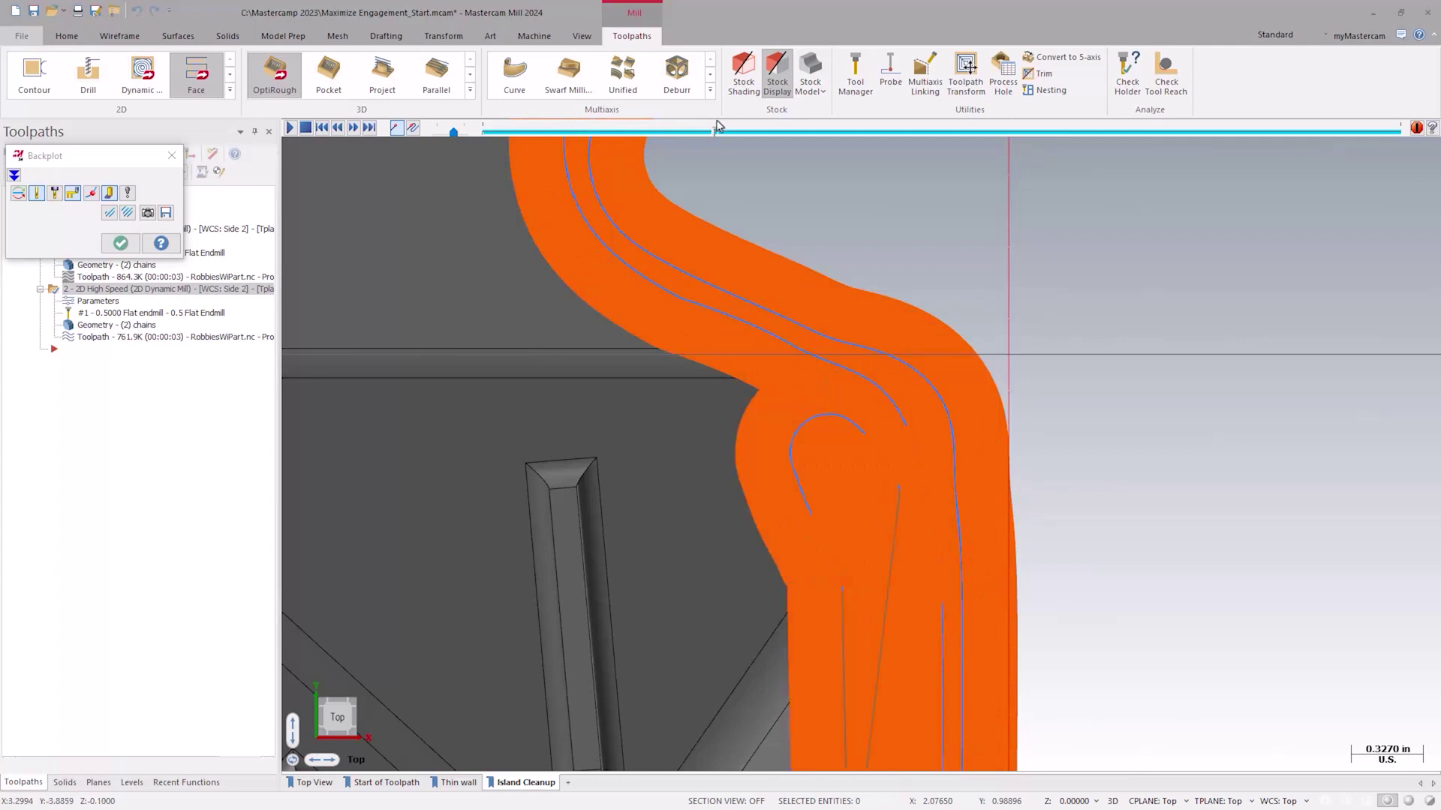